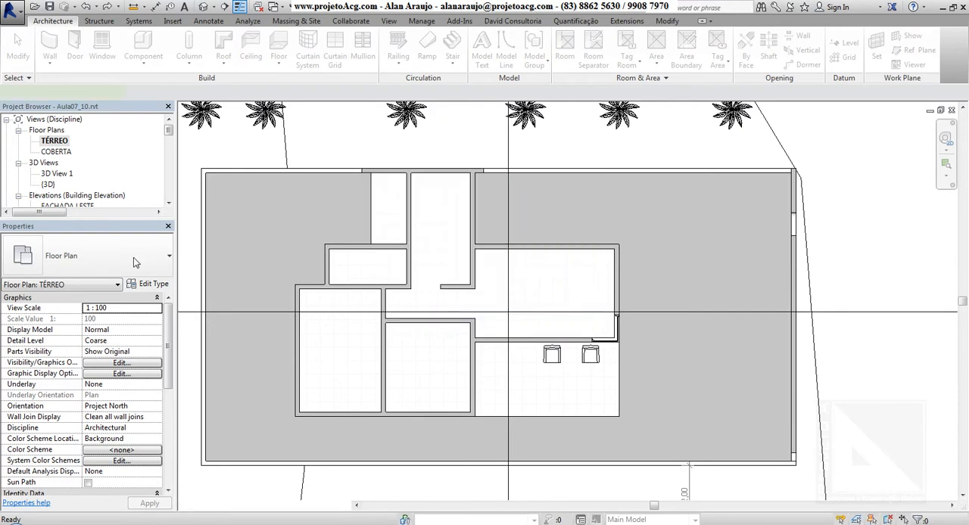
Step: Start the Window command with the JANELA type Paineis (2x1) 1.50 x 1.00 and review its type properties
{"action": "key", "text": "w"}
{"action": "key", "text": "n"}
{"action": "left_click", "coordinate": [91, 255]}
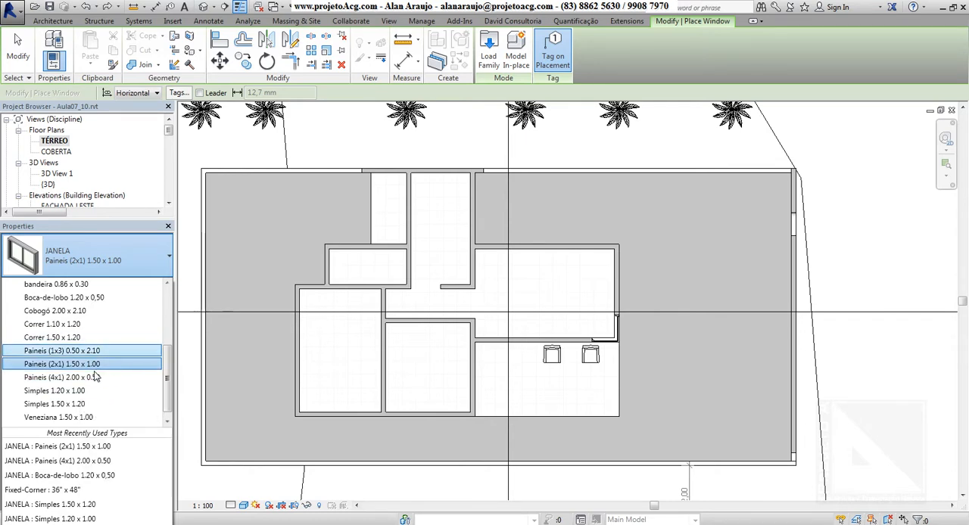
{"action": "scroll", "coordinate": [64, 367], "scroll_direction": "up", "scroll_amount": 2}
{"action": "scroll", "coordinate": [58, 359], "scroll_direction": "down", "scroll_amount": 2}
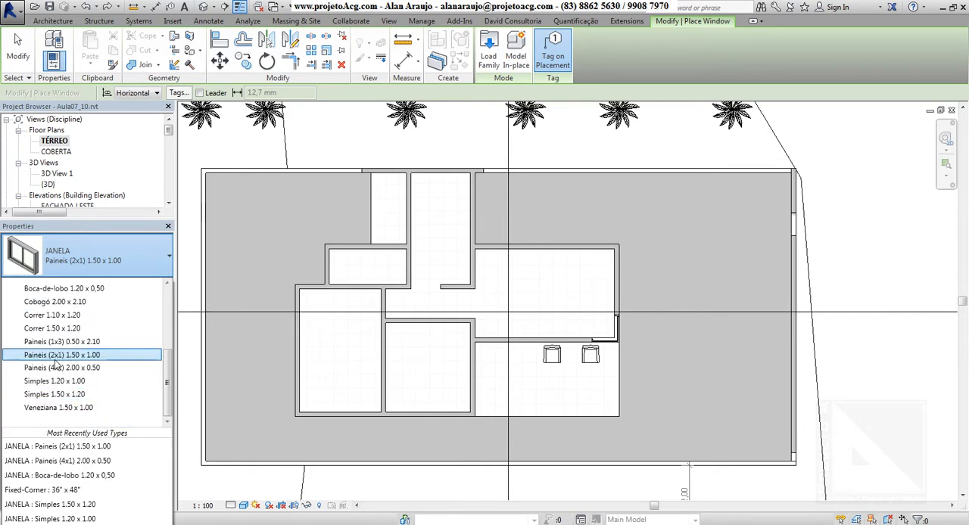
{"action": "left_click", "coordinate": [319, 16]}
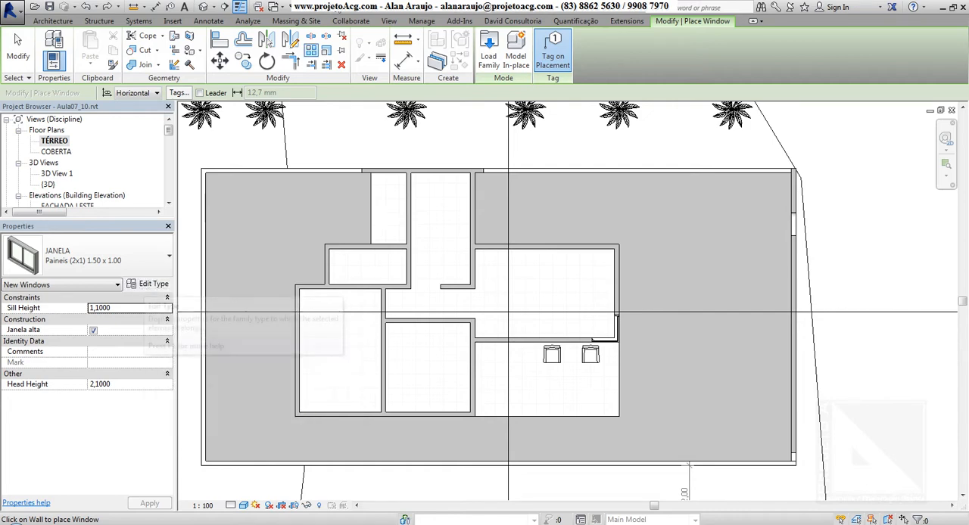
{"action": "left_click", "coordinate": [53, 20]}
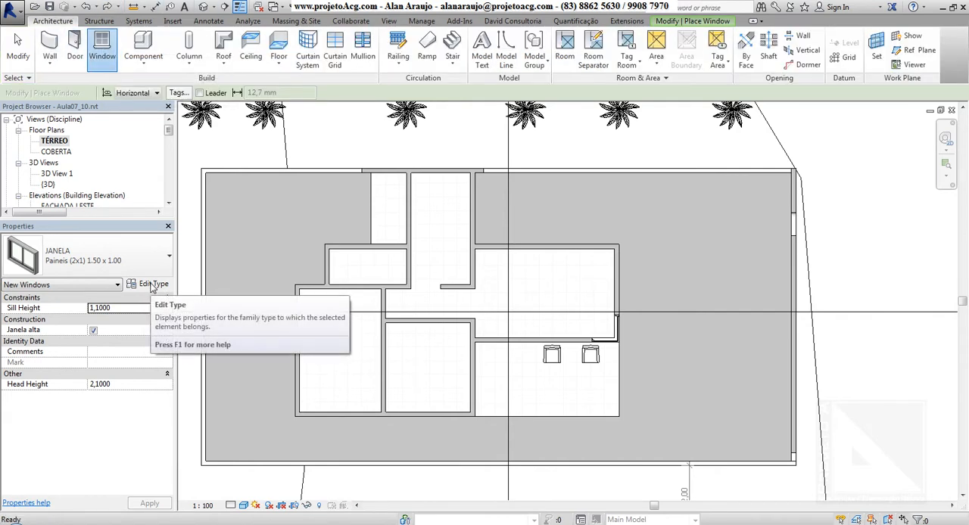
{"action": "left_click", "coordinate": [152, 287]}
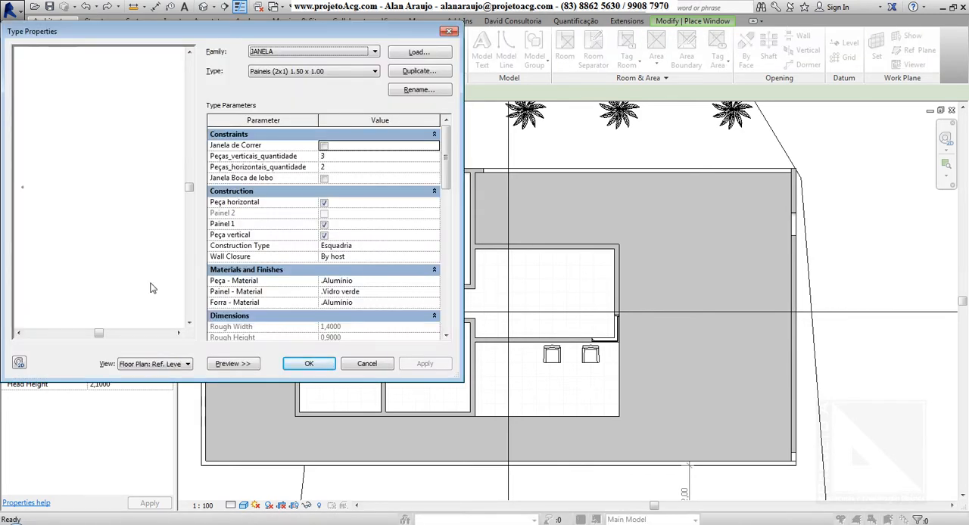
{"action": "left_click_drag", "start_coordinate": [285, 33], "coordinate": [696, 72]}
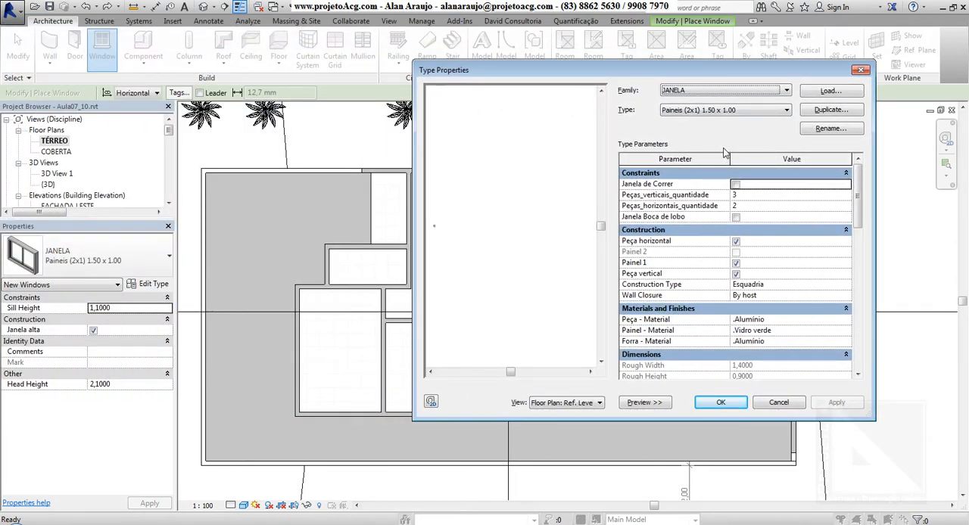
{"action": "left_click_drag", "start_coordinate": [723, 76], "coordinate": [699, 68]}
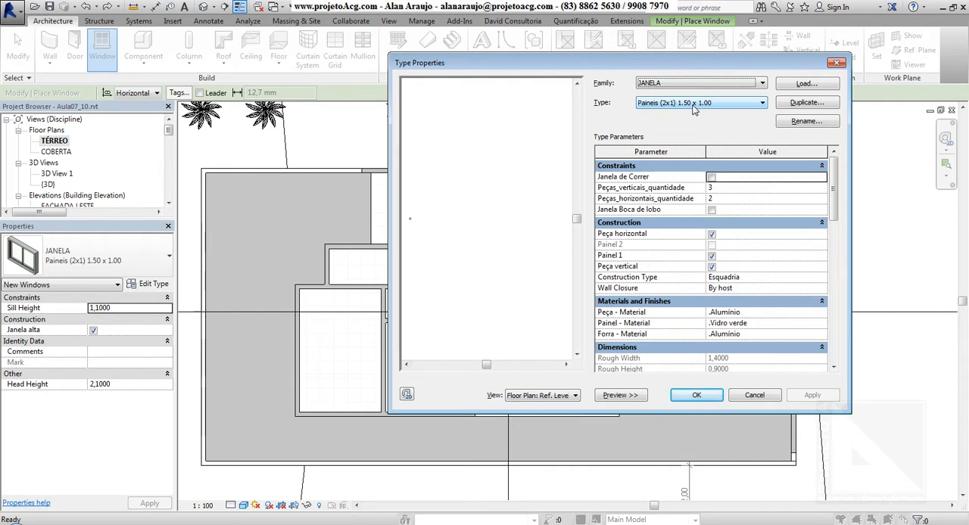
{"action": "left_click", "coordinate": [705, 398]}
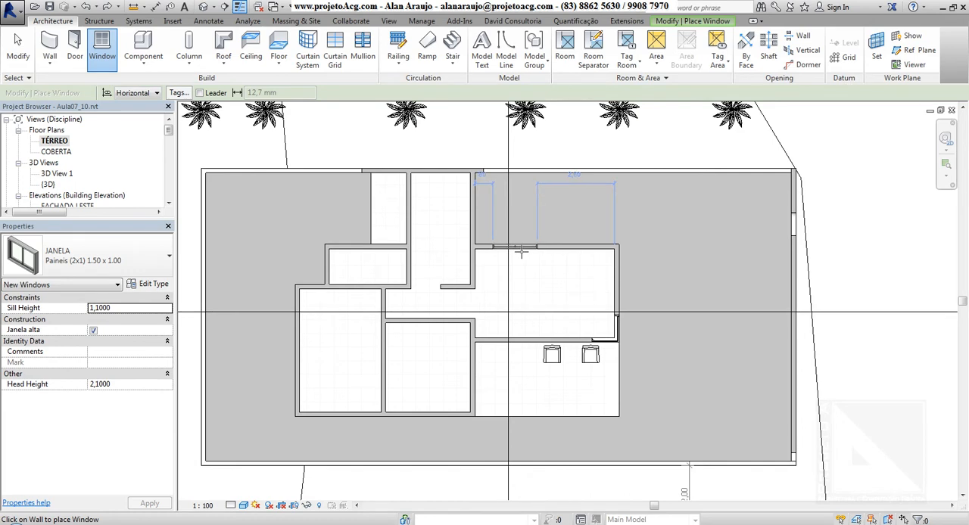
Step: Place two windows side by side in the upper wall of the room above the terrace with the chairs
{"action": "left_click", "coordinate": [520, 253]}
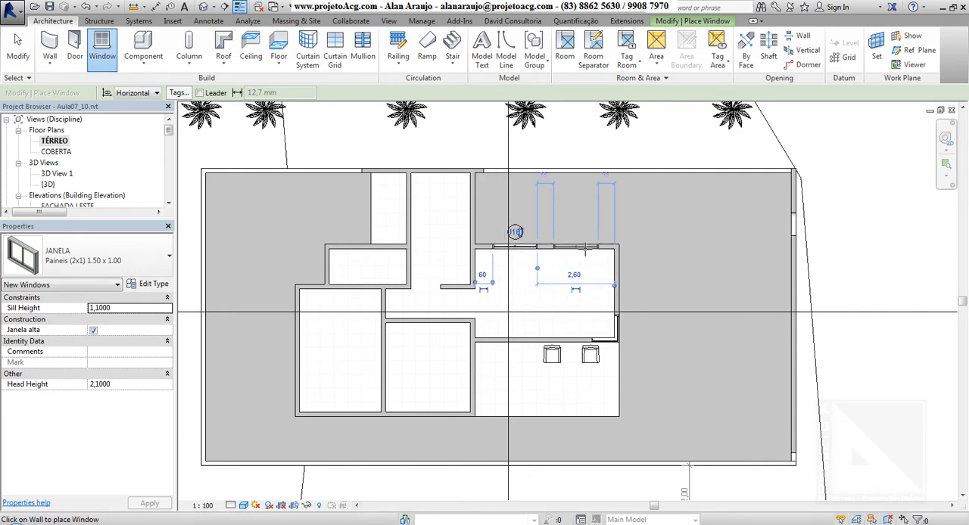
{"action": "left_click", "coordinate": [584, 250]}
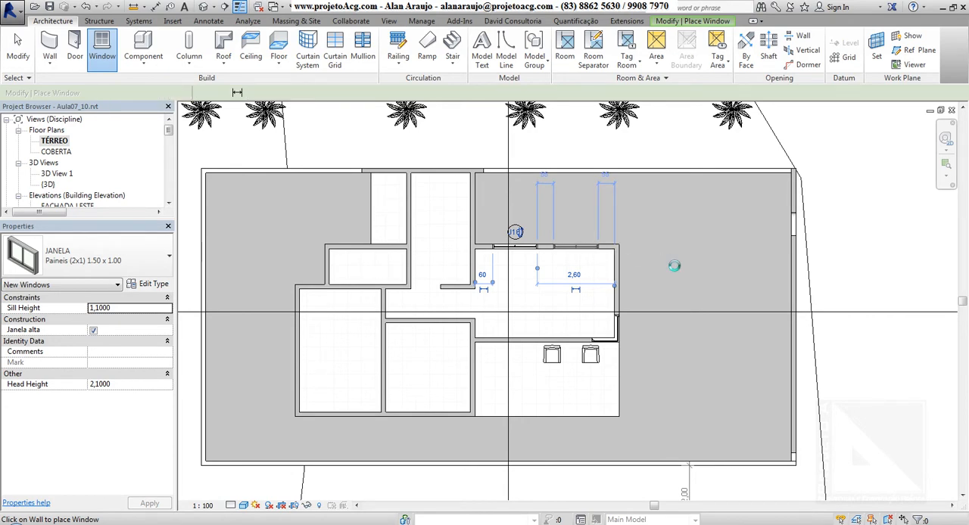
{"action": "key", "text": "Escape"}
{"action": "key", "text": "Escape"}
Step: Open the type properties of the left of the two new windows, keeping the windows in view
{"action": "scroll", "coordinate": [543, 270], "scroll_direction": "up", "scroll_amount": 2}
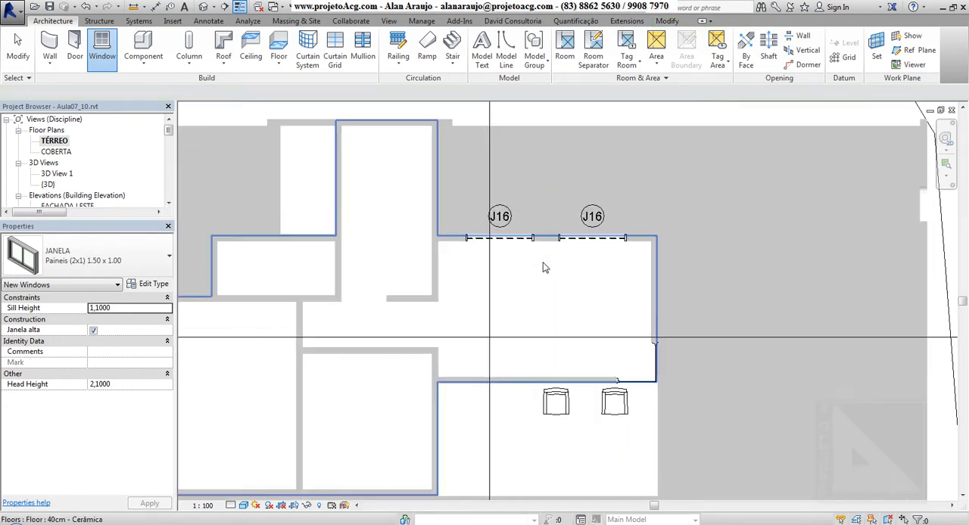
{"action": "left_click", "coordinate": [145, 285]}
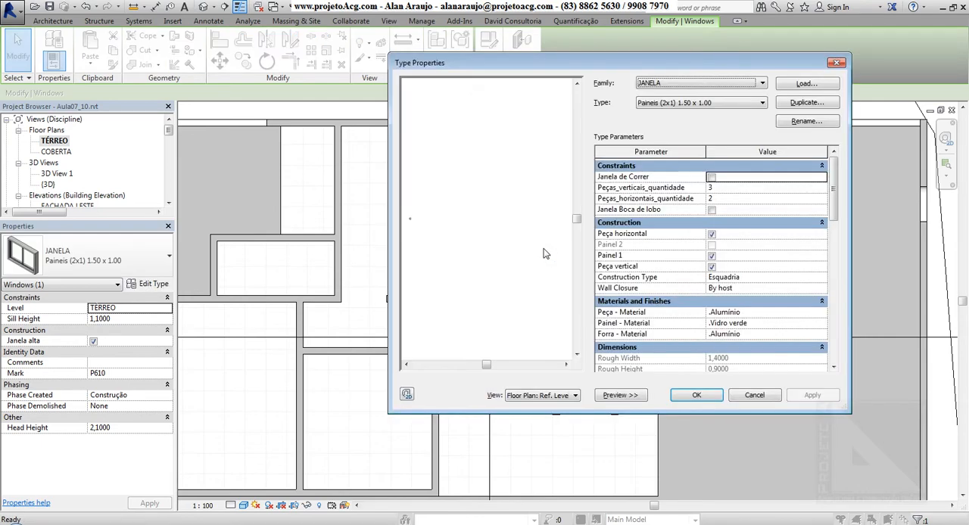
{"action": "left_click_drag", "start_coordinate": [638, 69], "coordinate": [299, 68]}
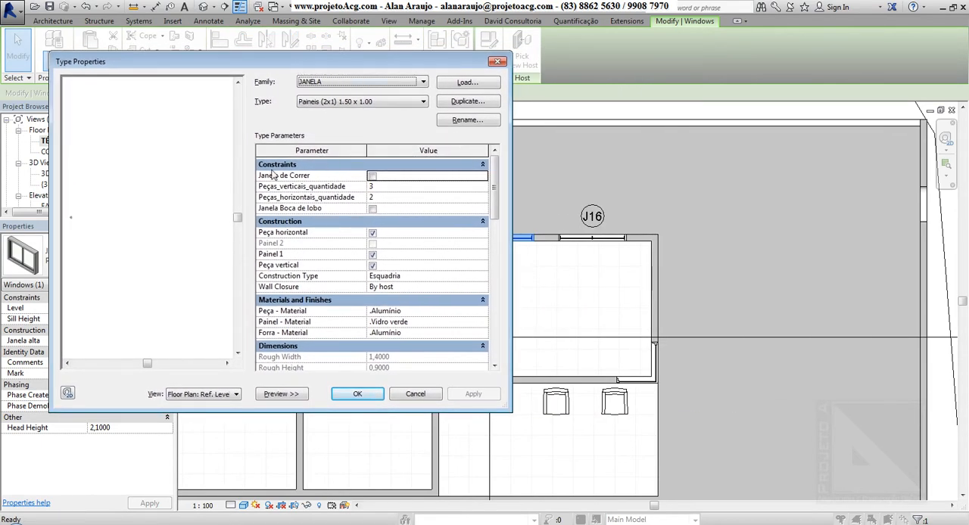
Step: Examine the window type's parameters: vertical piece count, Painel 1, Largura Total and Altura Total
{"action": "mouse_move", "coordinate": [494, 189]}
{"action": "left_mouse_down"}
{"action": "mouse_move", "coordinate": [488, 327]}
{"action": "mouse_move", "coordinate": [502, 176]}
{"action": "left_mouse_up"}
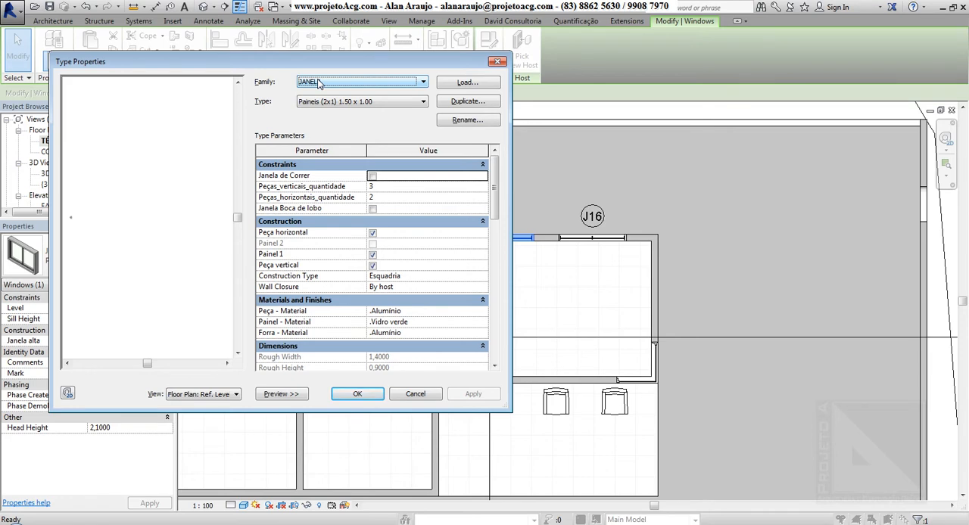
{"action": "left_click", "coordinate": [387, 189]}
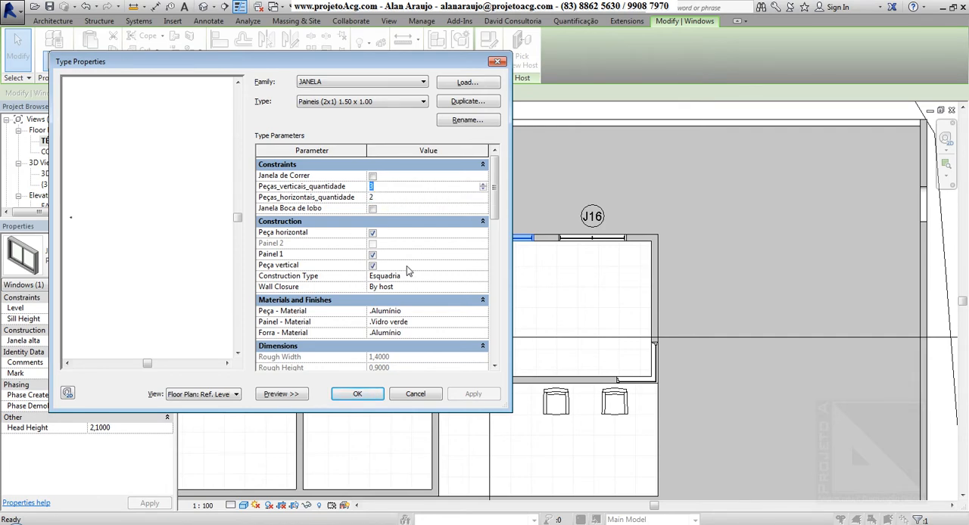
{"action": "left_click", "coordinate": [372, 256]}
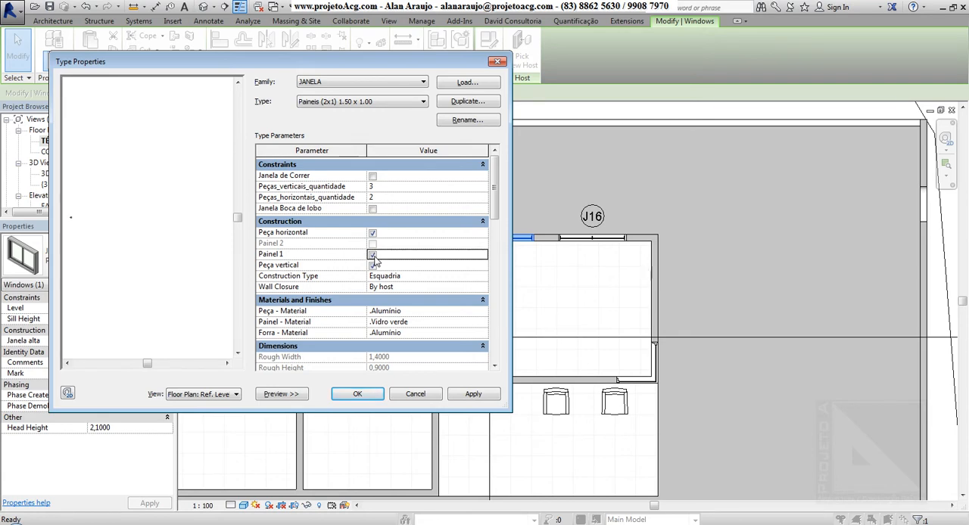
{"action": "left_click", "coordinate": [373, 256]}
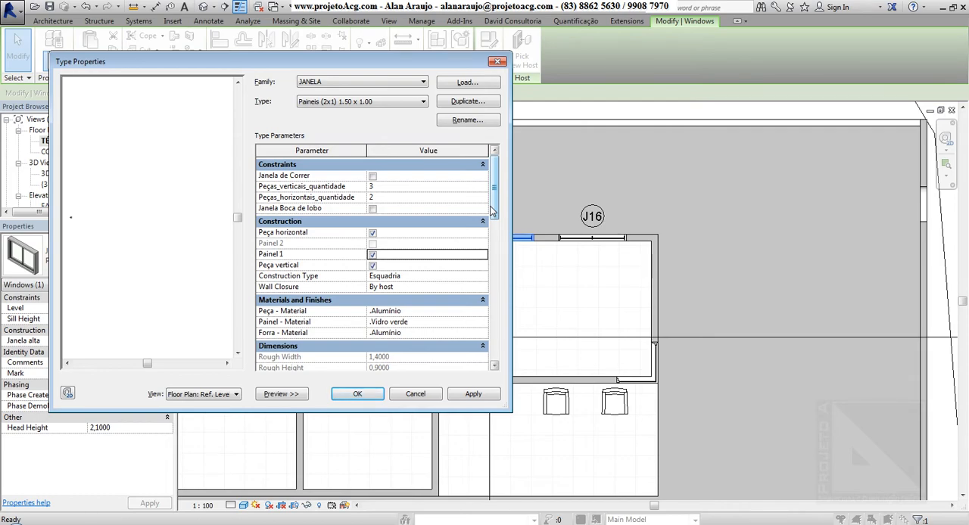
{"action": "left_click_drag", "start_coordinate": [426, 63], "coordinate": [400, 33]}
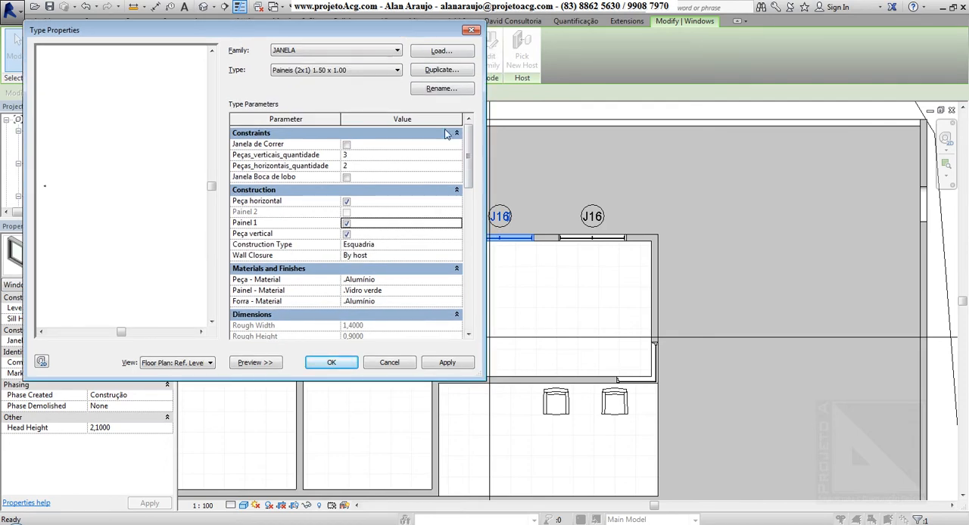
{"action": "left_click_drag", "start_coordinate": [467, 146], "coordinate": [467, 188]}
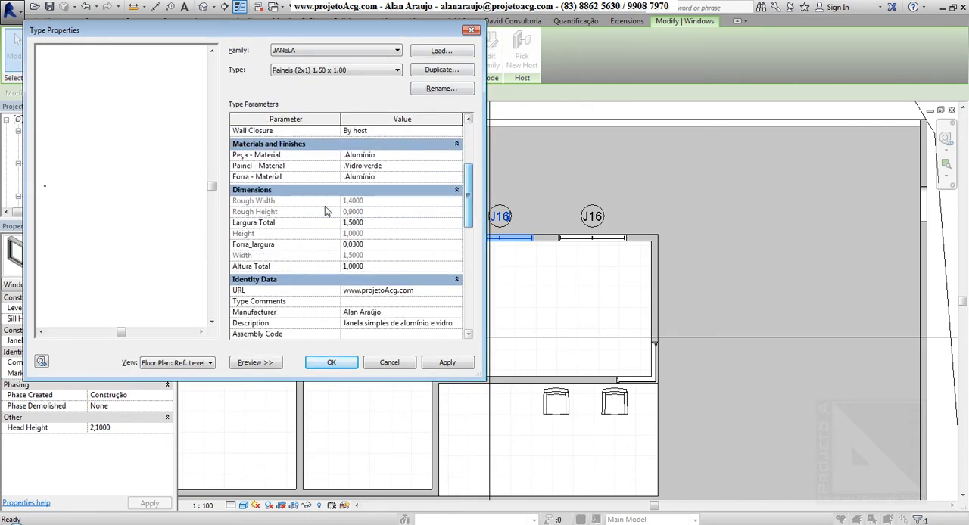
{"action": "left_click", "coordinate": [373, 226]}
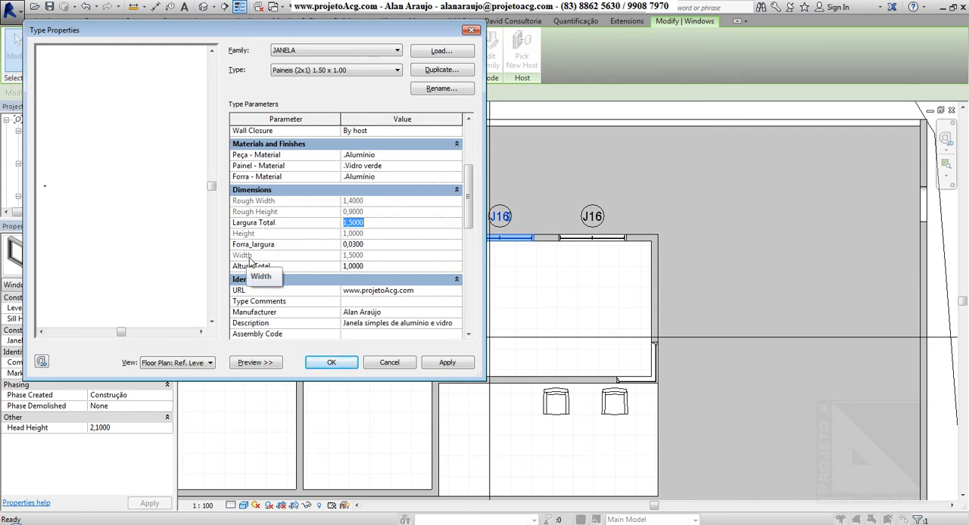
{"action": "left_click", "coordinate": [366, 267]}
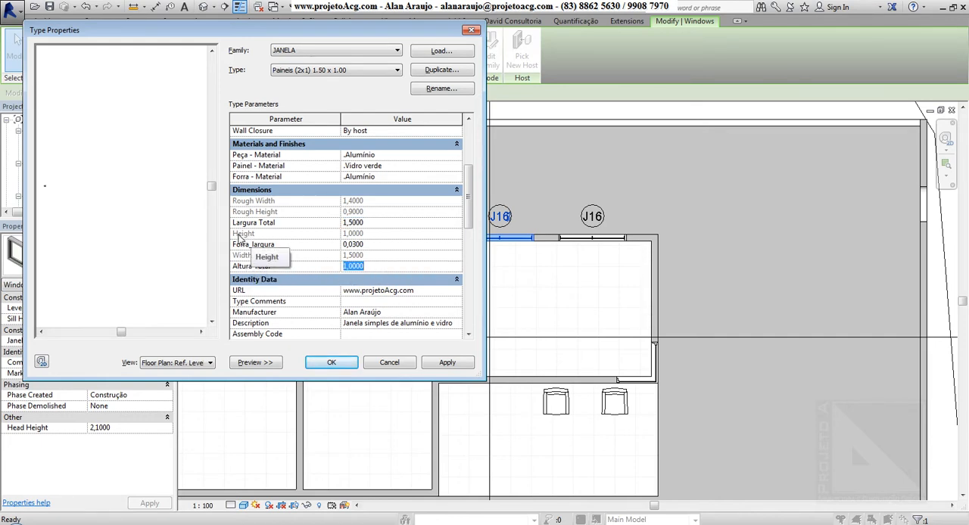
{"action": "left_click", "coordinate": [383, 225]}
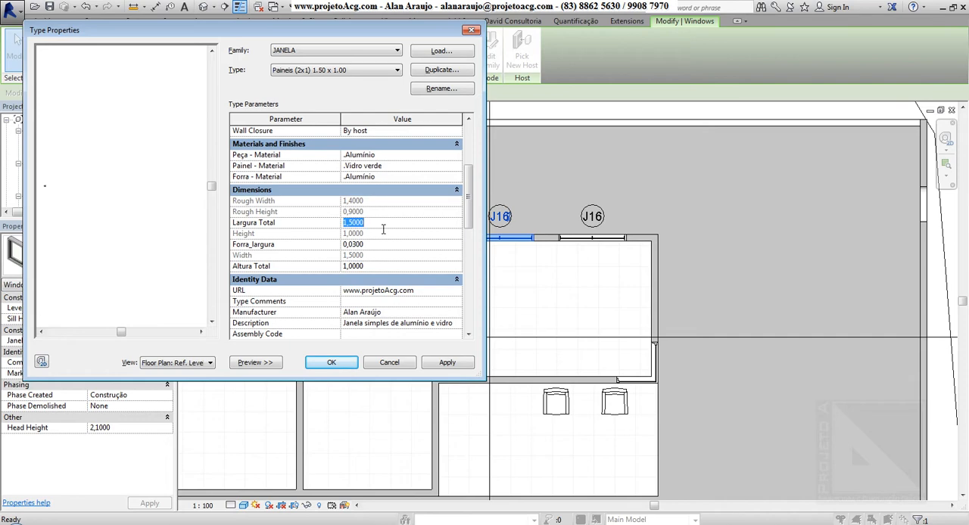
{"action": "left_click", "coordinate": [368, 267]}
Step: Set the window type's Largura Total to 1,8 and apply the change to the placed windows
{"action": "left_click_drag", "start_coordinate": [365, 26], "coordinate": [301, 32]}
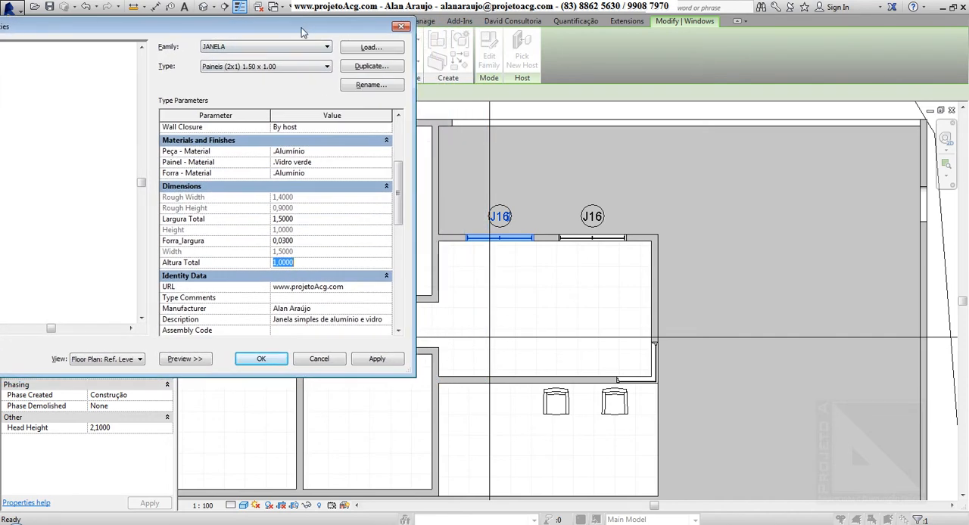
{"action": "left_click", "coordinate": [308, 222]}
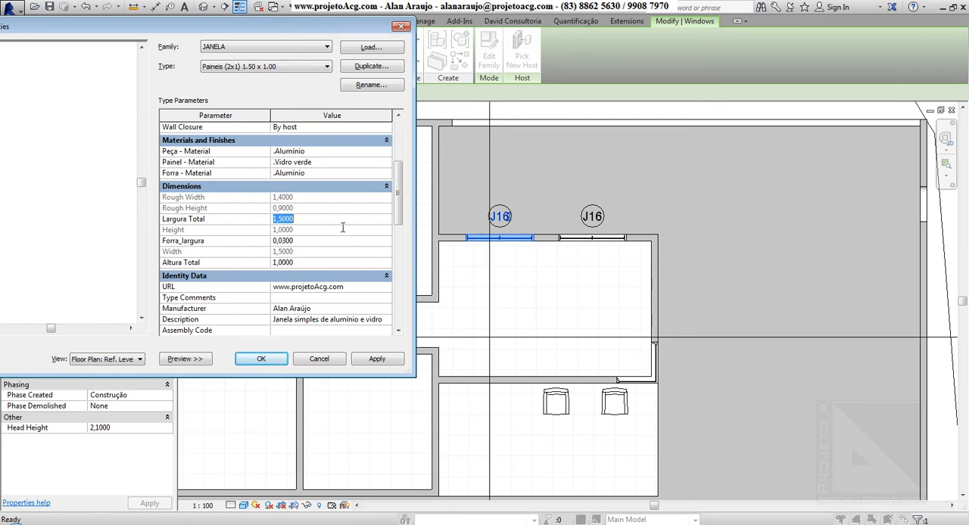
{"action": "type", "text": "1,8"}
{"action": "key", "text": "Return"}
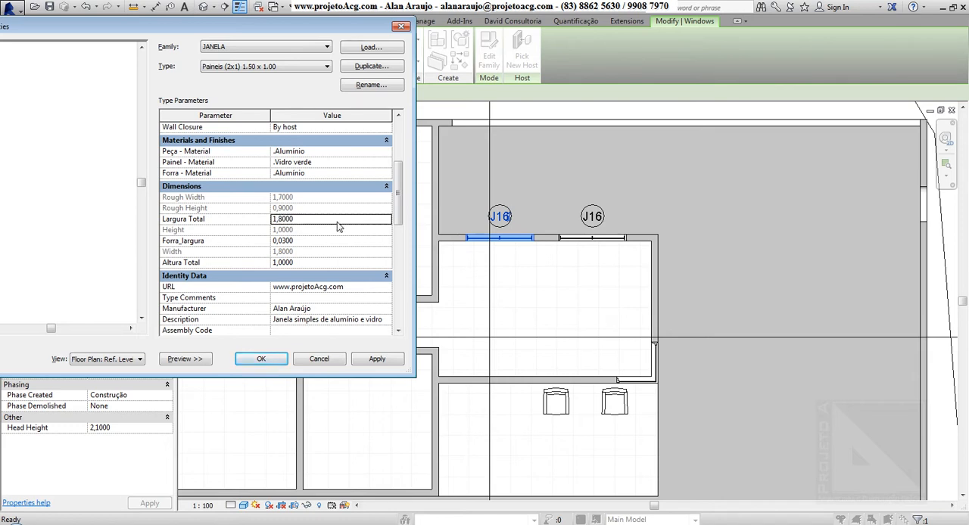
{"action": "left_click", "coordinate": [375, 361]}
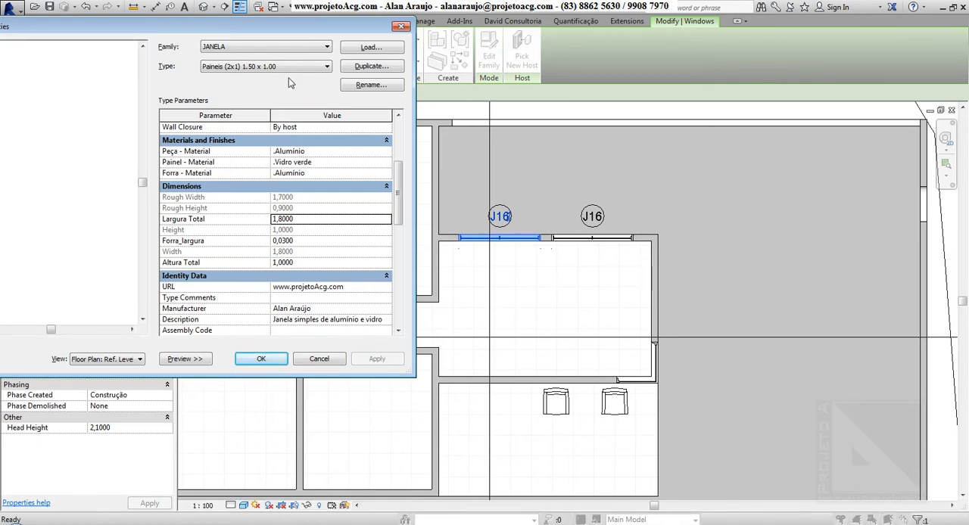
Step: Rename the edited window type as Paineis (2x1) 1.80 x 1.00 and check its name among the family's types
{"action": "double_click", "coordinate": [313, 219]}
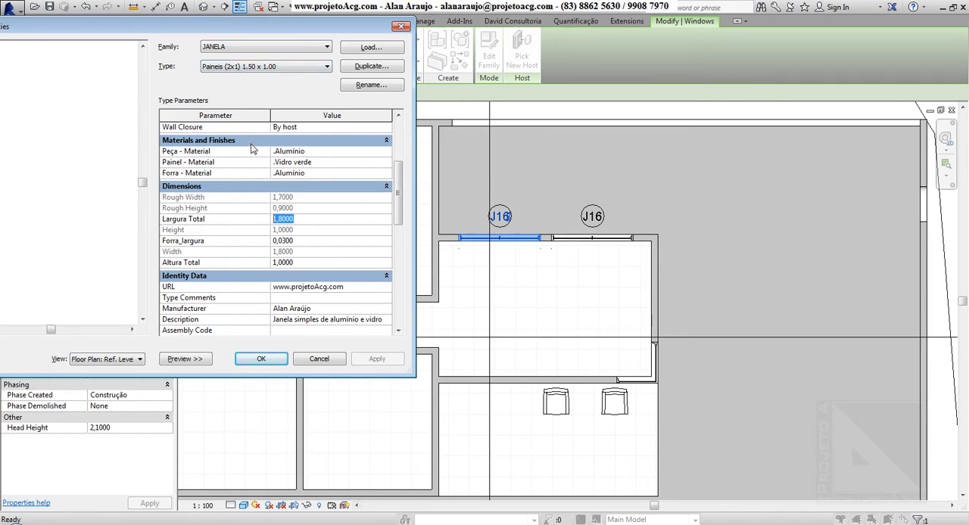
{"action": "left_click", "coordinate": [361, 90]}
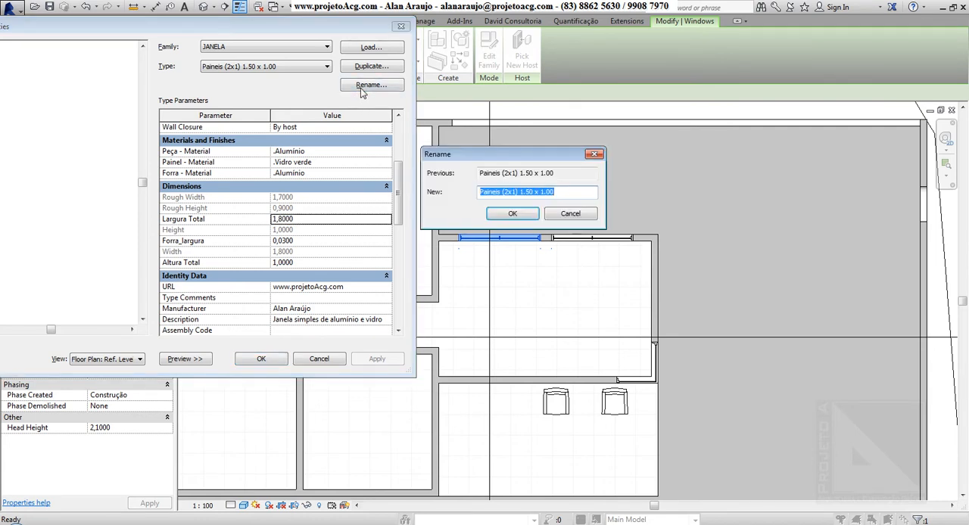
{"action": "left_click", "coordinate": [535, 193]}
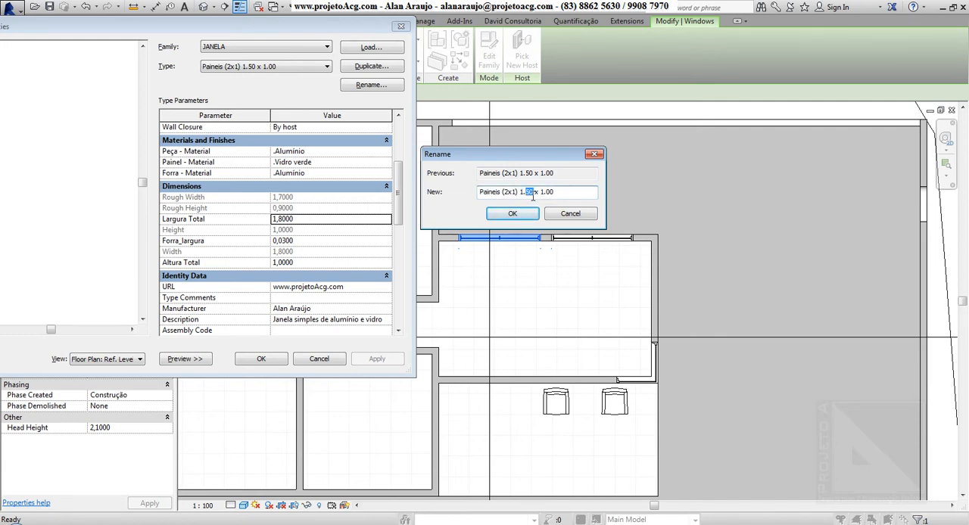
{"action": "type", "text": "80"}
{"action": "left_click", "coordinate": [514, 214]}
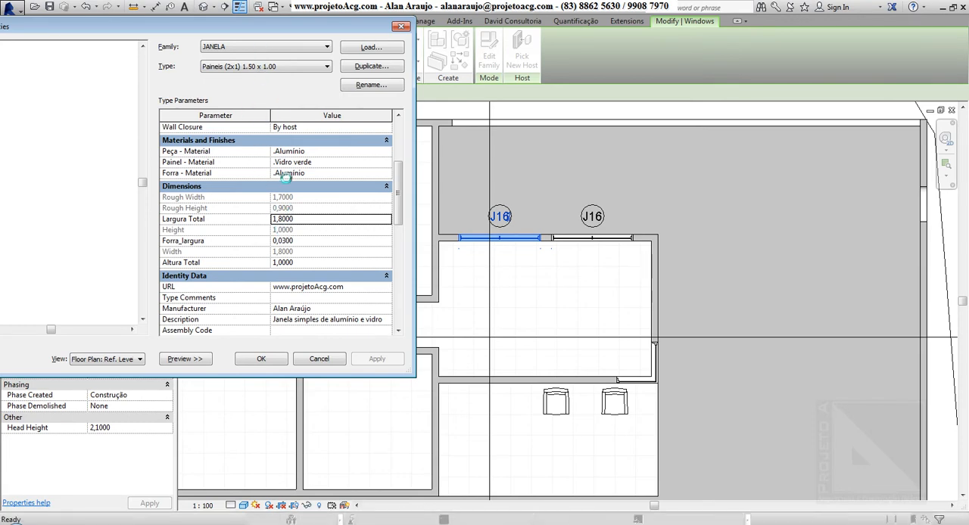
{"action": "left_click", "coordinate": [280, 70]}
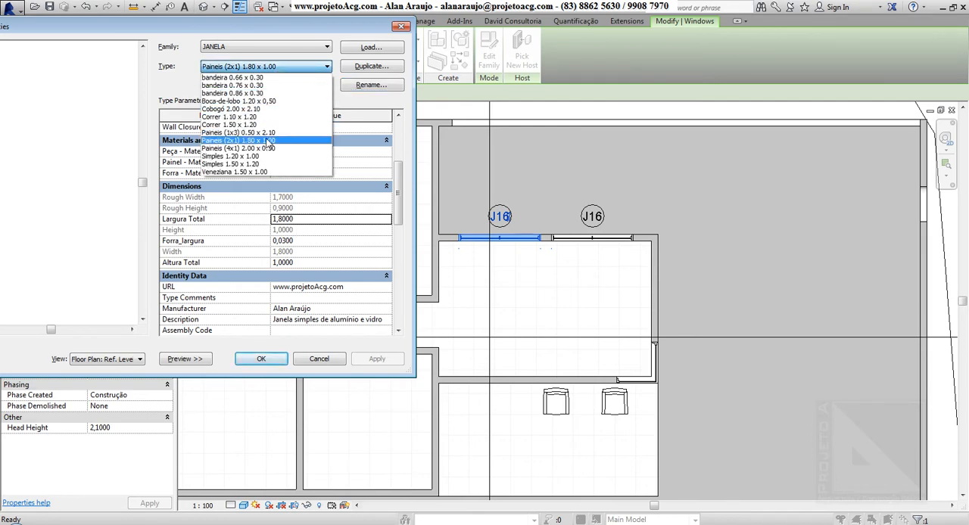
{"action": "left_click", "coordinate": [322, 29]}
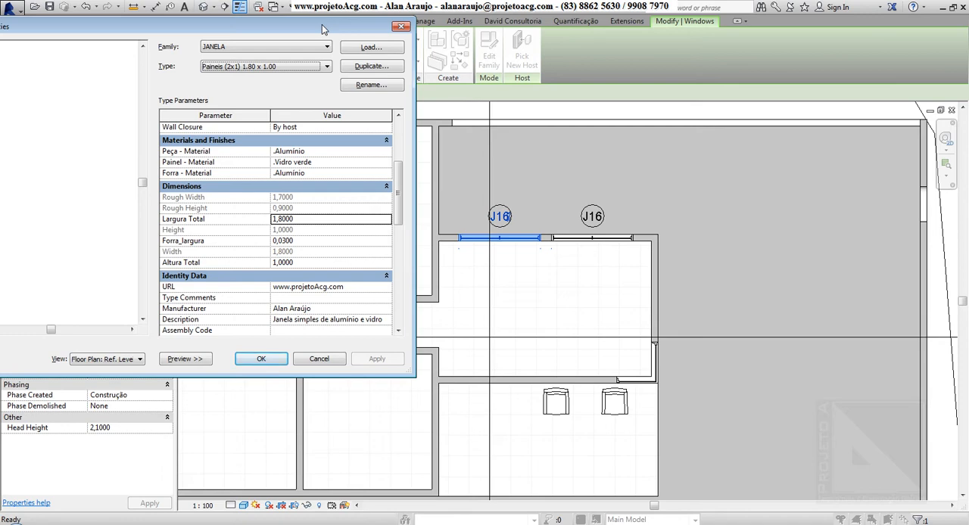
Step: Duplicate the window type under the name Paineis (2x1) 1.50 x 1.20 and check both types in the family's list
{"action": "left_click", "coordinate": [371, 67]}
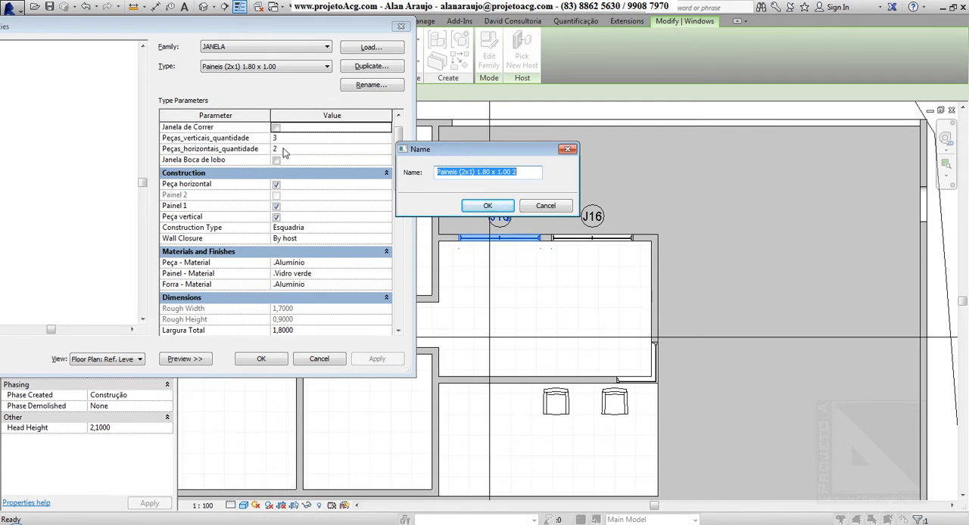
{"action": "left_click", "coordinate": [524, 177]}
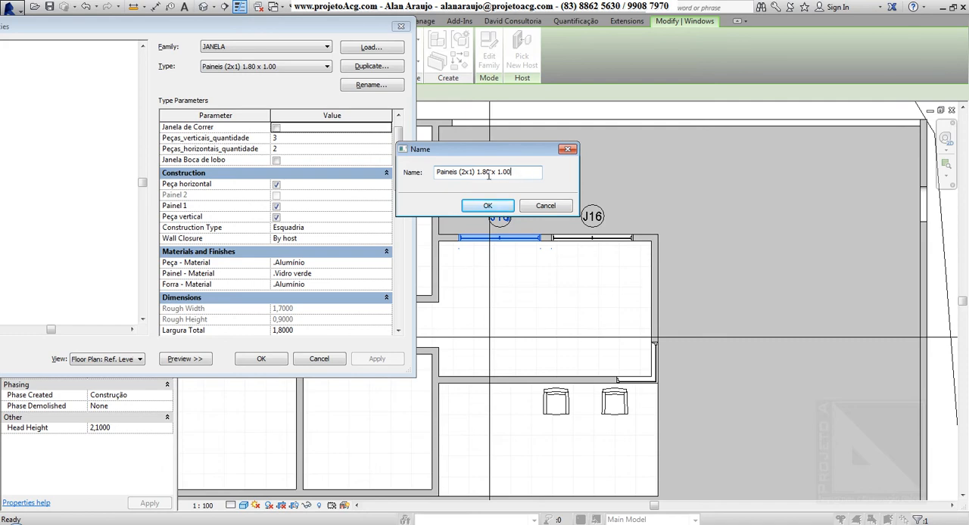
{"action": "key", "text": "BackSpace"}
{"action": "type", "text": "5"}
{"action": "left_click", "coordinate": [523, 180]}
{"action": "type", "text": "20"}
{"action": "left_click", "coordinate": [488, 205]}
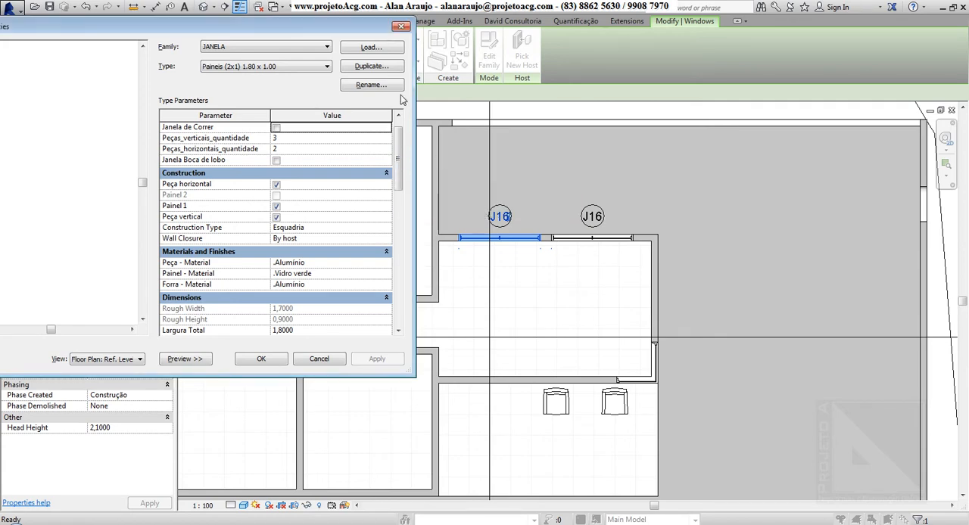
{"action": "left_click", "coordinate": [373, 68]}
{"action": "left_click", "coordinate": [312, 67]}
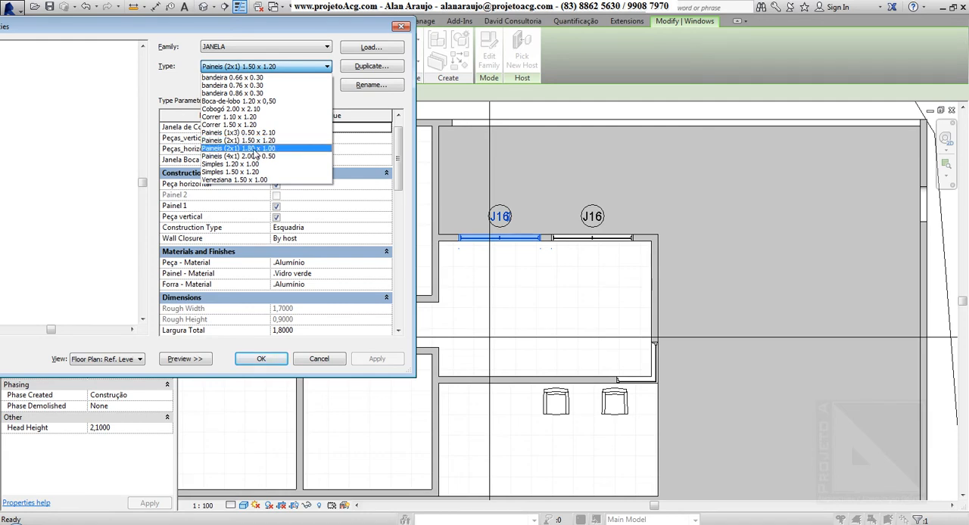
{"action": "left_click", "coordinate": [183, 79]}
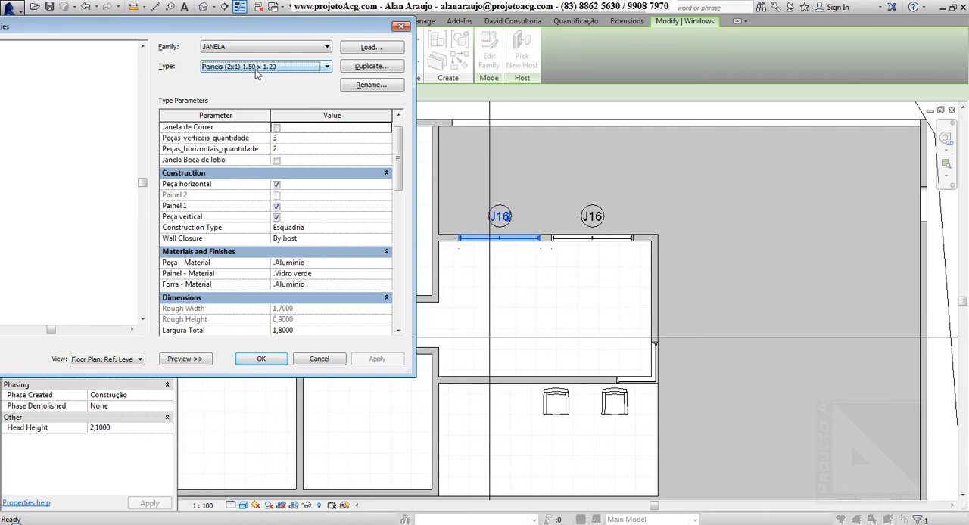
Step: Set the Paineis (2x1) 1.50 x 1.20 type's Largura Total to 1,5 and its Altura Total to 1,2
{"action": "left_click_drag", "start_coordinate": [398, 141], "coordinate": [400, 174]}
{"action": "left_click", "coordinate": [305, 241]}
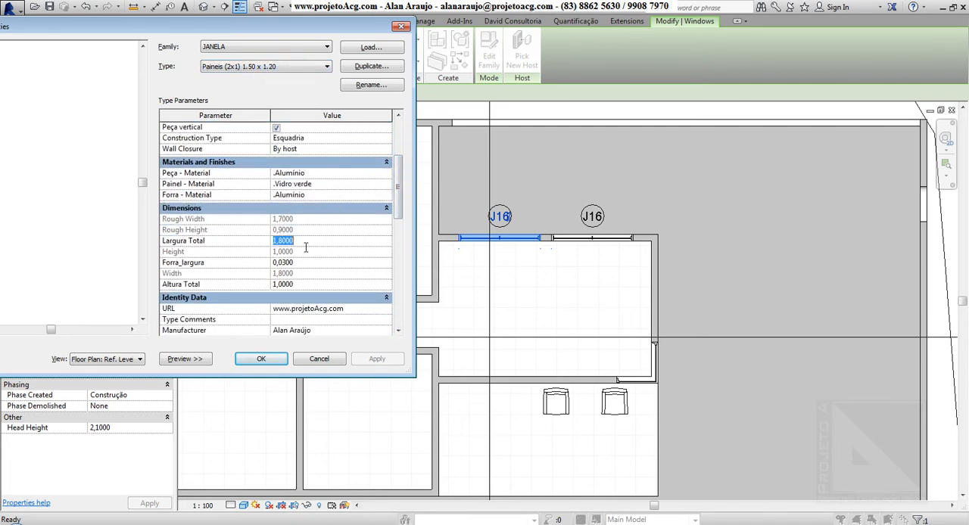
{"action": "type", "text": "1.5"}
{"action": "key", "text": "Return"}
{"action": "left_click", "coordinate": [310, 287]}
{"action": "type", "text": "1.2"}
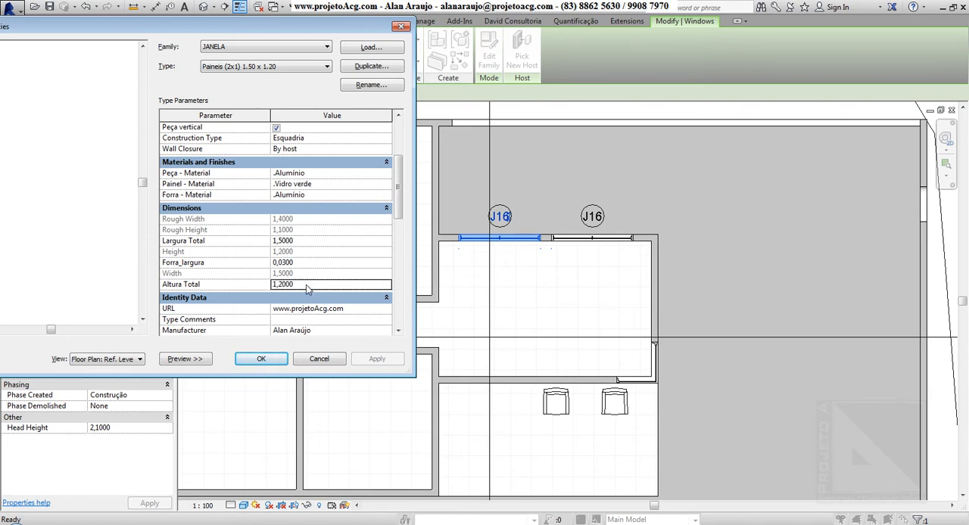
{"action": "key", "text": "Return"}
Step: Check the duplicated window type's name, keep it as is, and apply the type to the selected window
{"action": "left_click", "coordinate": [361, 87]}
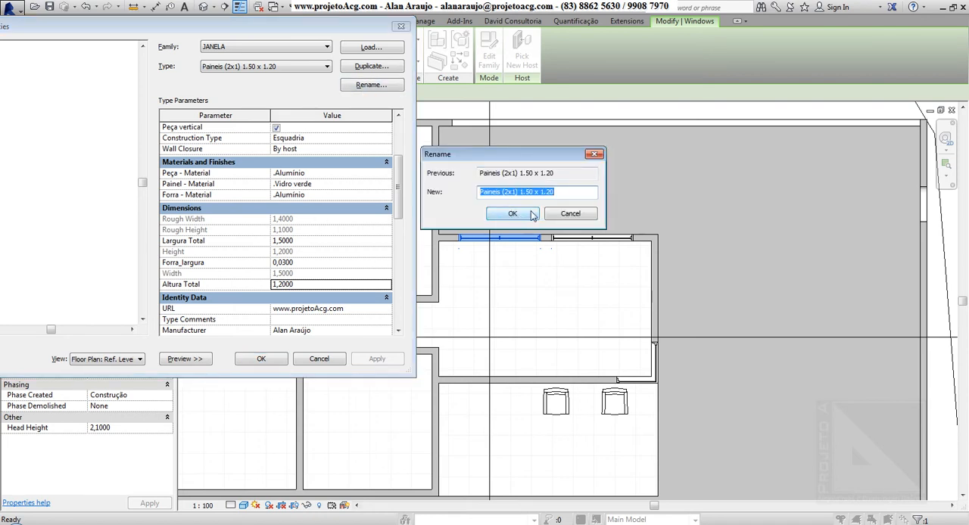
{"action": "left_click", "coordinate": [523, 214]}
{"action": "left_click", "coordinate": [561, 284]}
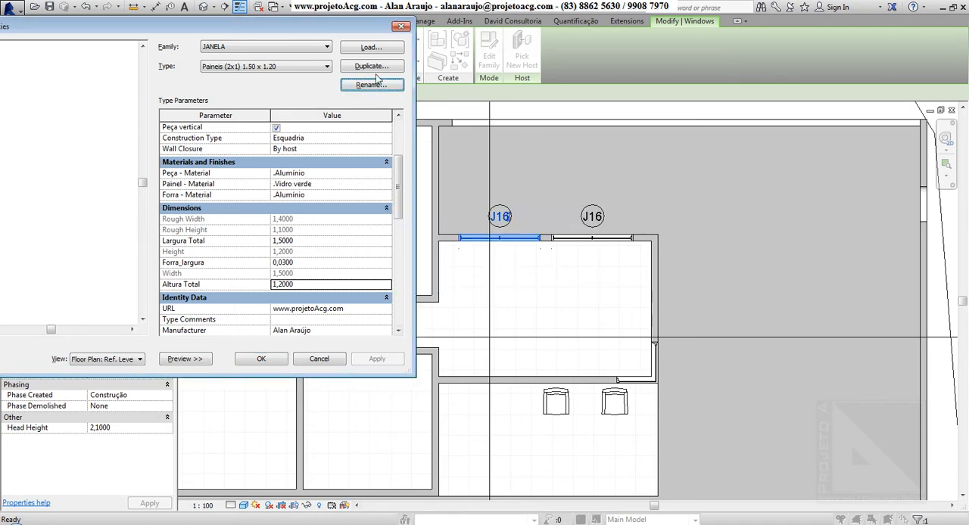
{"action": "left_click", "coordinate": [265, 360]}
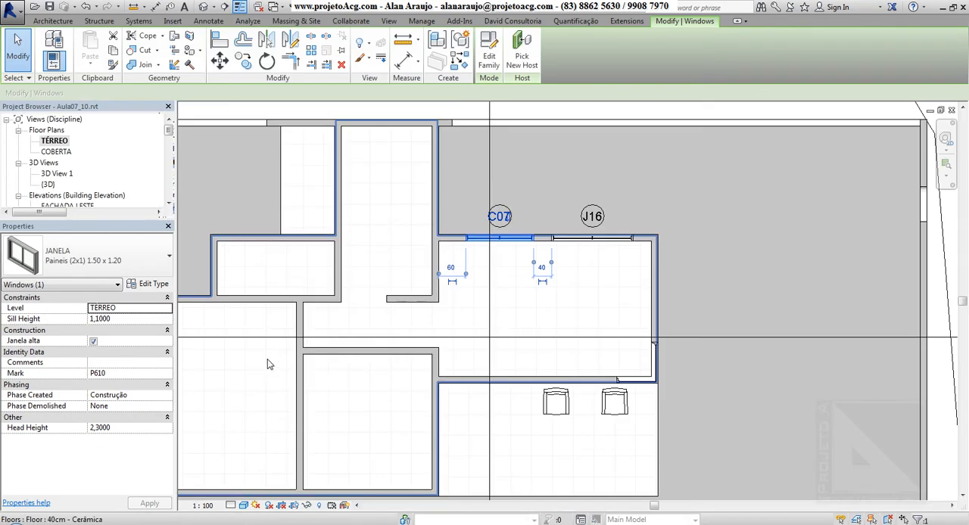
Step: Place a PORTA Simples - 0,66 x 2,10 door in the small room's lower wall, next to the corridor corner, opening into the room
{"action": "left_click", "coordinate": [53, 20]}
{"action": "middle_click_drag", "start_coordinate": [263, 194], "coordinate": [347, 166]}
{"action": "left_click", "coordinate": [75, 47]}
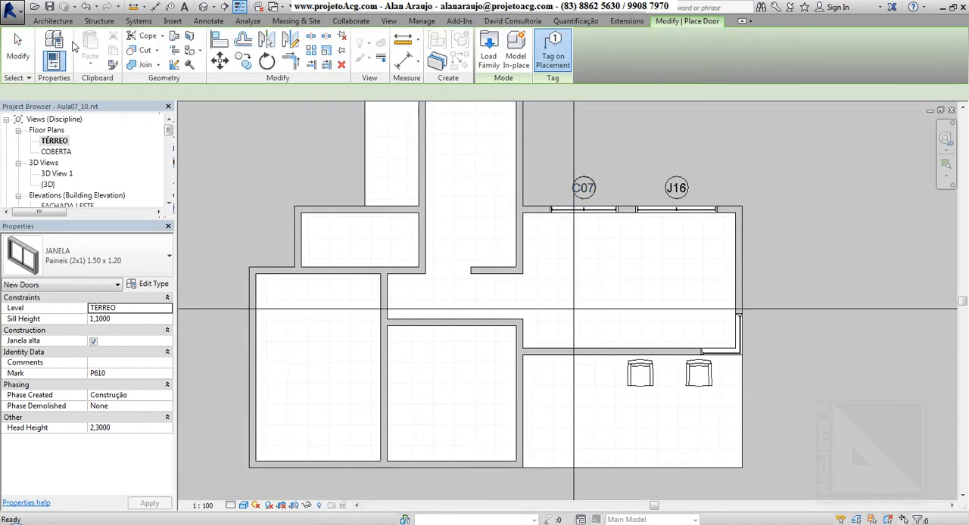
{"action": "left_click", "coordinate": [135, 261]}
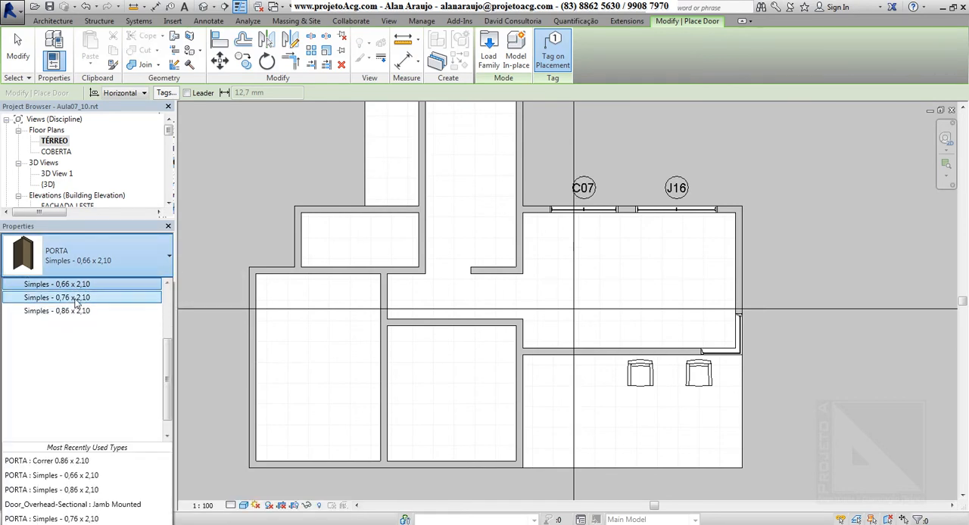
{"action": "left_click", "coordinate": [79, 291]}
{"action": "scroll", "coordinate": [408, 278], "scroll_direction": "up", "scroll_amount": 5}
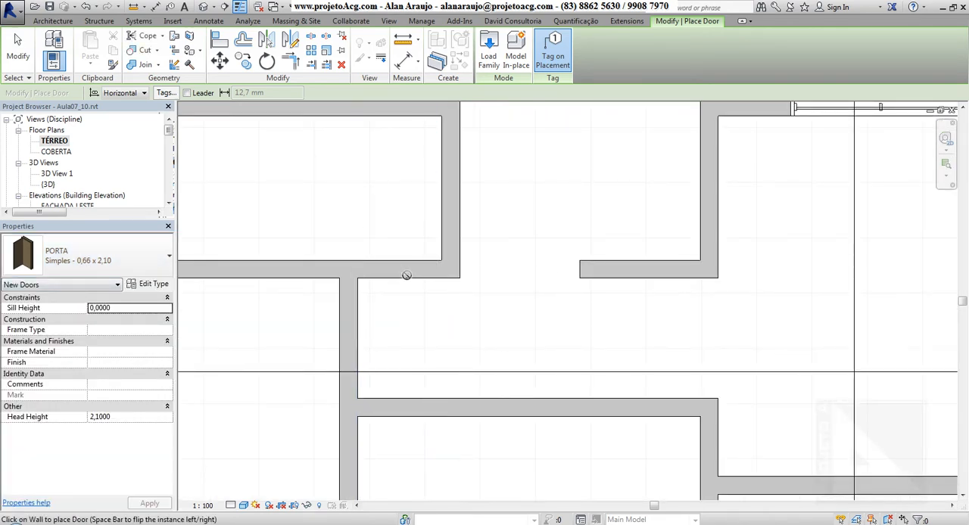
{"action": "scroll", "coordinate": [407, 276], "scroll_direction": "down", "scroll_amount": 2}
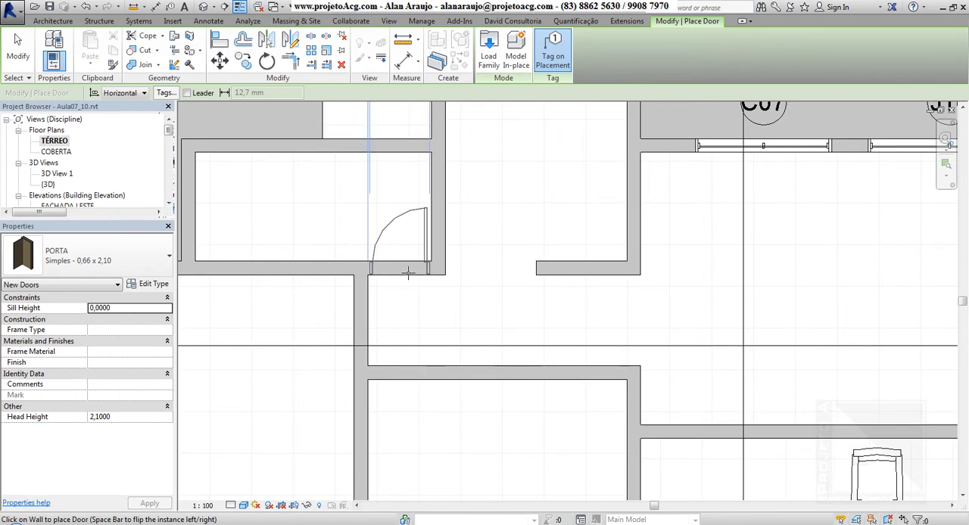
{"action": "left_click", "coordinate": [408, 274]}
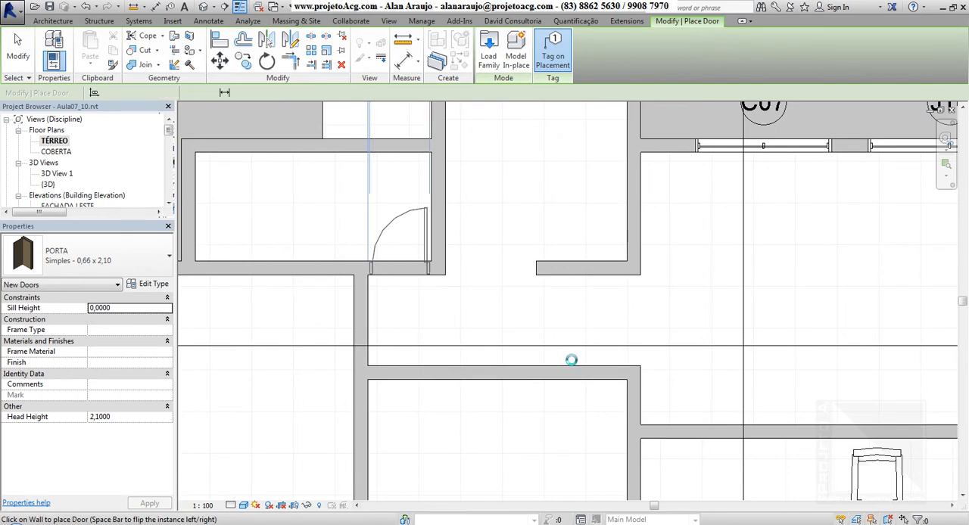
Step: Set the distance between the small room's door and the adjacent wall on its hinge side to .04
{"action": "scroll", "coordinate": [439, 323], "scroll_direction": "up", "scroll_amount": 3}
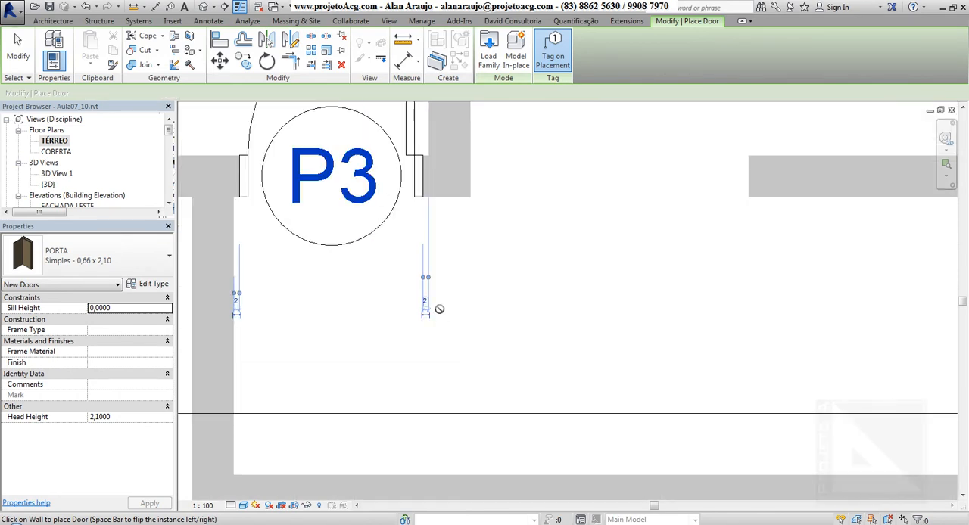
{"action": "left_click", "coordinate": [428, 304]}
{"action": "type", "text": ".04"}
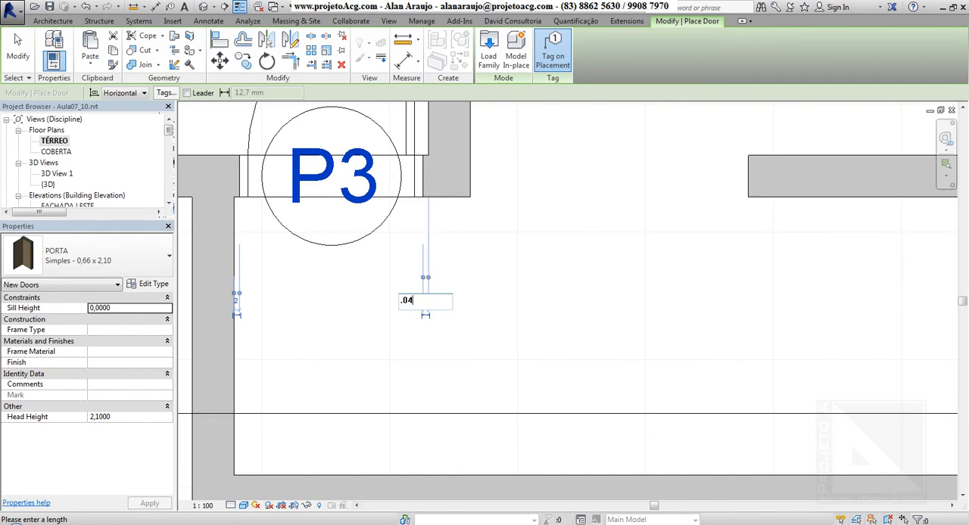
{"action": "key", "text": "Return"}
{"action": "scroll", "coordinate": [573, 301], "scroll_direction": "down", "scroll_amount": 3}
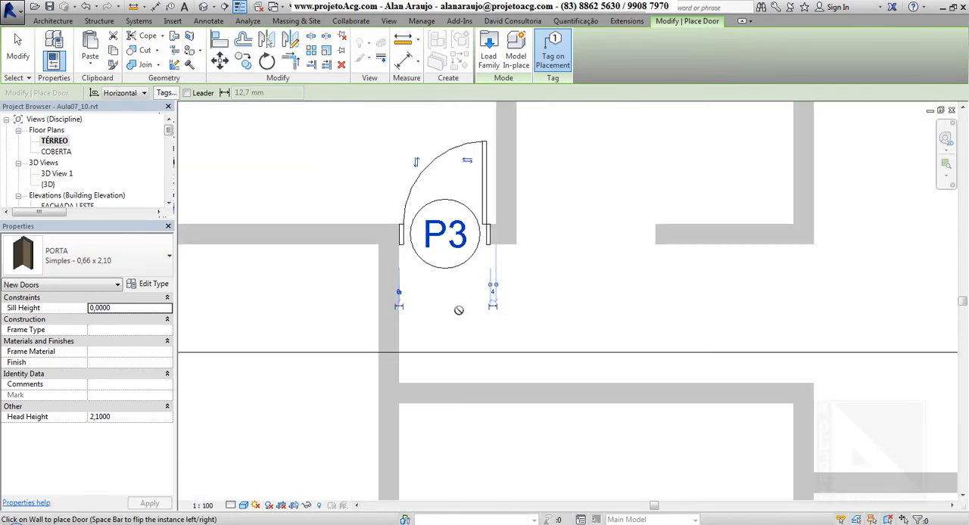
Step: Place a PORTA Simples - 0,86 x 2,10 door in the wall at the corridor's end, opening into the large left-hand room
{"action": "left_click", "coordinate": [85, 256]}
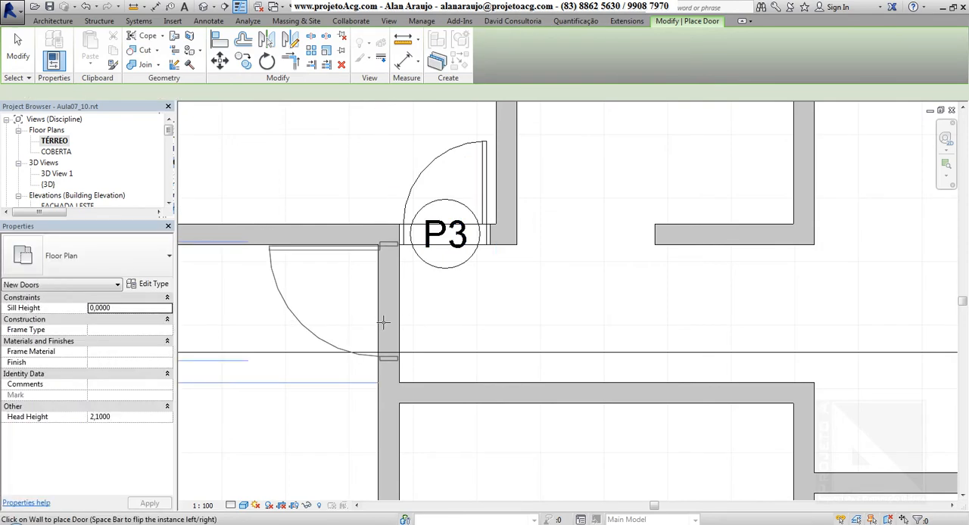
{"action": "scroll", "coordinate": [382, 327], "scroll_direction": "down", "scroll_amount": 2}
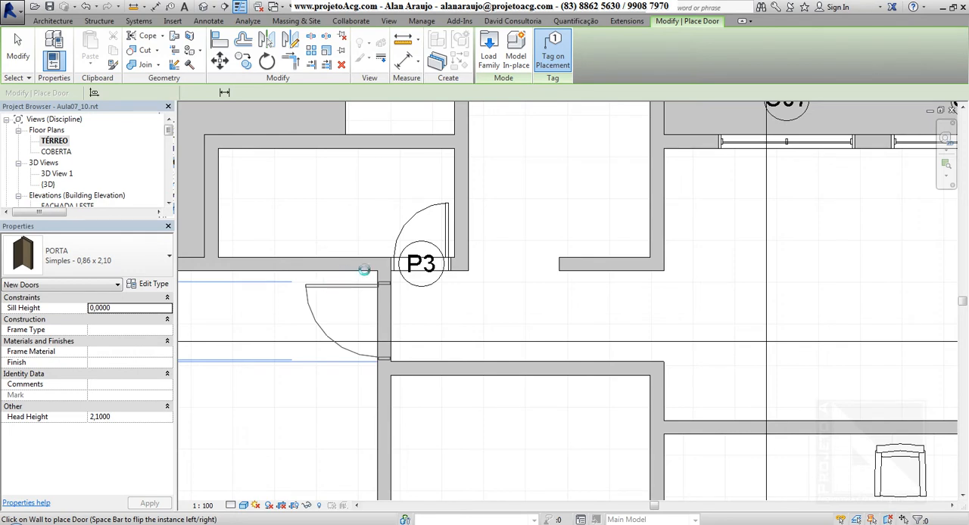
{"action": "left_click", "coordinate": [371, 274]}
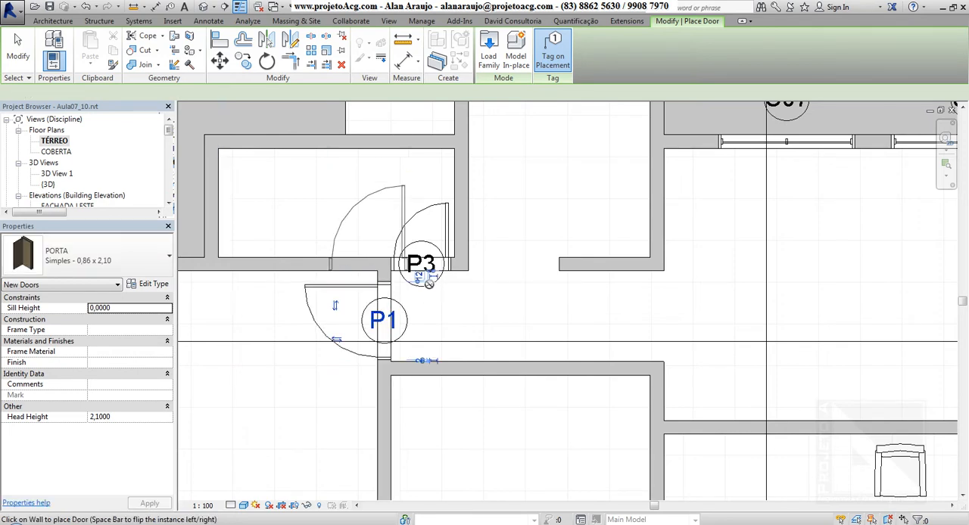
Step: Set the offset between the corridor-end door and the upper wall to .04, and finish placing it
{"action": "scroll", "coordinate": [420, 270], "scroll_direction": "up", "scroll_amount": 4}
{"action": "left_click", "coordinate": [446, 286]}
{"action": "type", "text": ".04"}
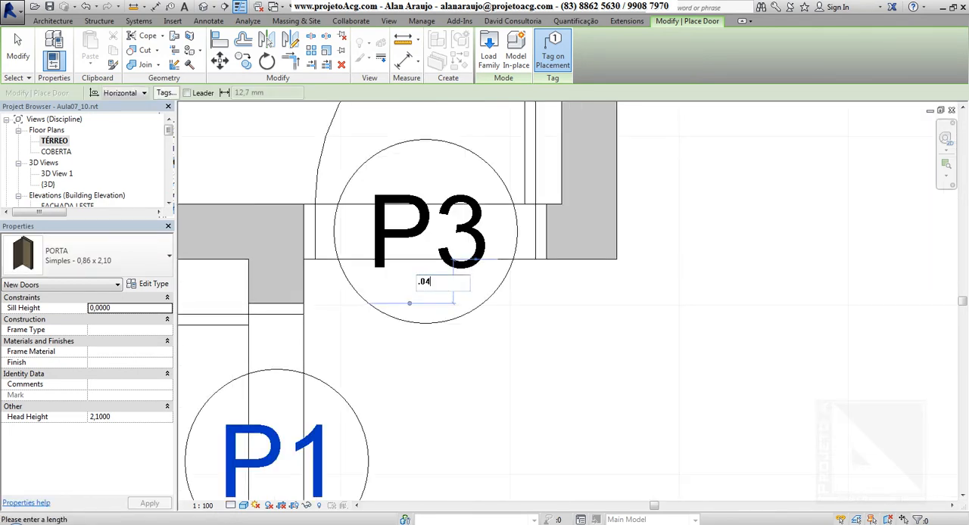
{"action": "key", "text": "Return"}
{"action": "scroll", "coordinate": [630, 347], "scroll_direction": "down", "scroll_amount": 5}
{"action": "key", "text": "Escape"}
{"action": "key", "text": "Escape"}
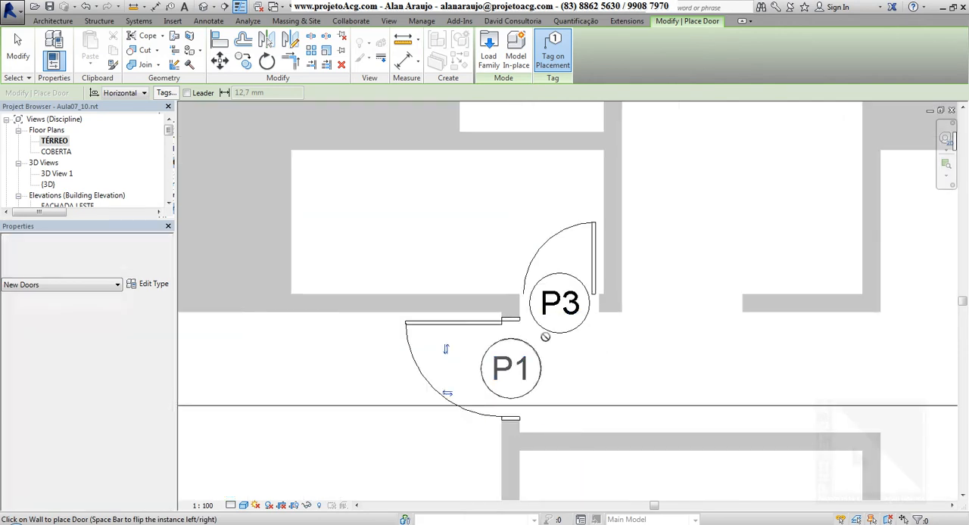
Step: Start a new door and choose the type Simples - 0,86 x 2,10 among the PORTA family's types
{"action": "left_click", "coordinate": [75, 47]}
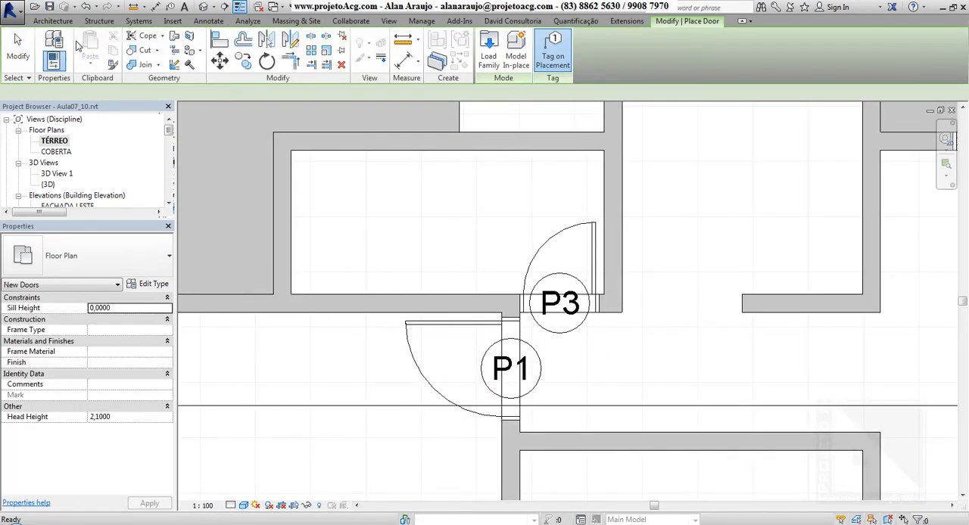
{"action": "left_click", "coordinate": [91, 256]}
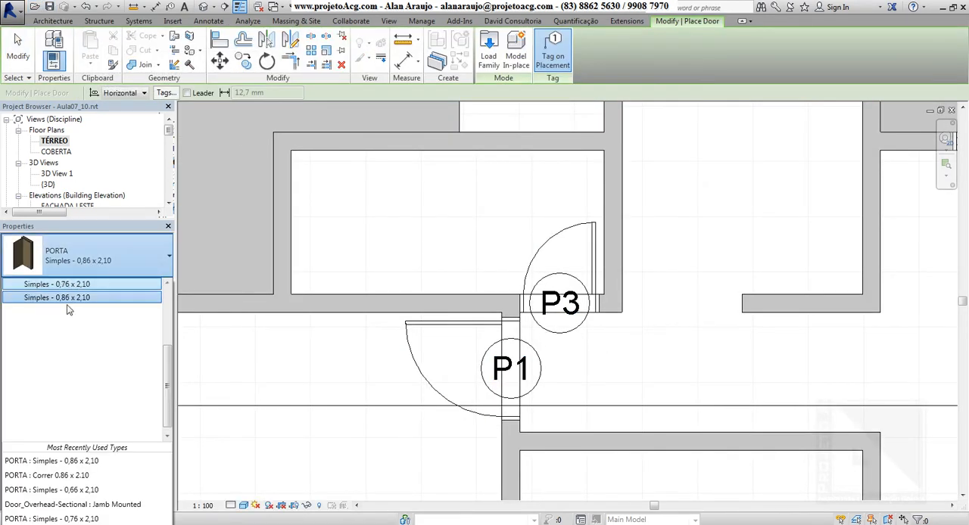
{"action": "scroll", "coordinate": [73, 330], "scroll_direction": "up", "scroll_amount": 3}
{"action": "scroll", "coordinate": [70, 398], "scroll_direction": "down", "scroll_amount": 2}
{"action": "scroll", "coordinate": [130, 367], "scroll_direction": "up", "scroll_amount": 2}
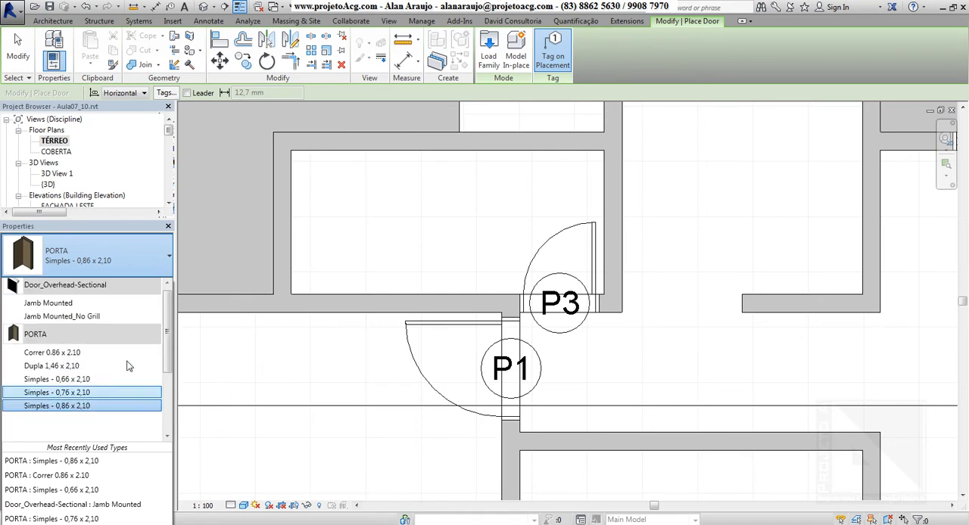
{"action": "left_click", "coordinate": [76, 405]}
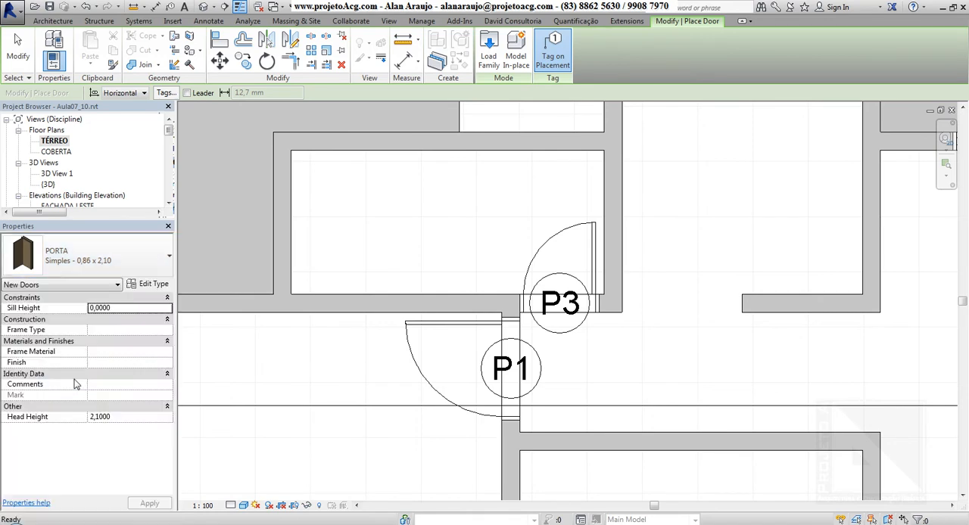
Step: Review the door type's parameters and duplicate the type under the name Simples - 0,96 x 2,10
{"action": "left_click", "coordinate": [149, 285]}
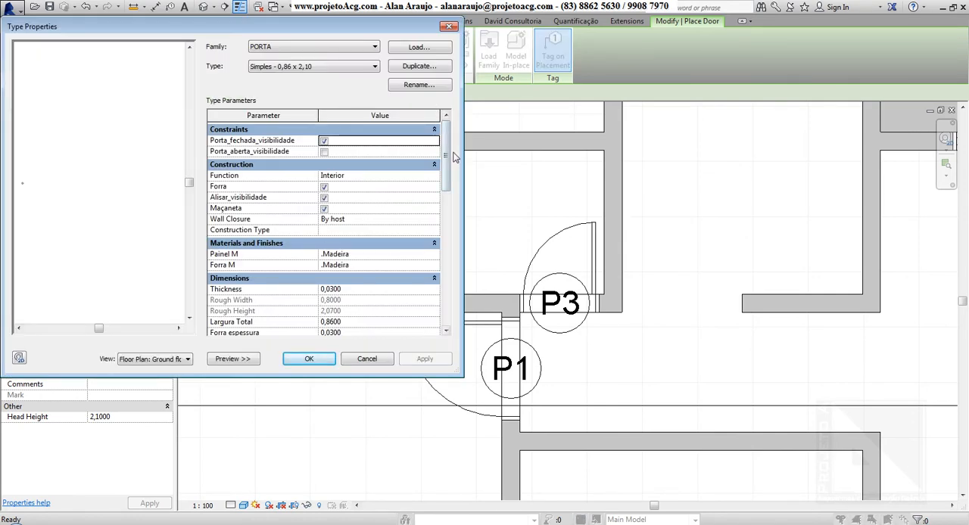
{"action": "left_click_drag", "start_coordinate": [443, 178], "coordinate": [457, 152]}
{"action": "scroll", "coordinate": [446, 151], "scroll_direction": "down", "scroll_amount": 1}
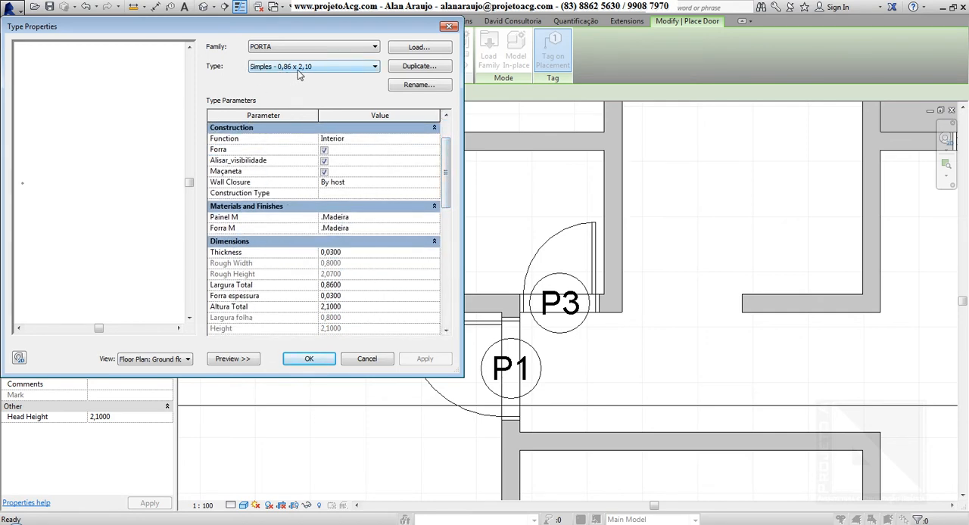
{"action": "left_click", "coordinate": [414, 68]}
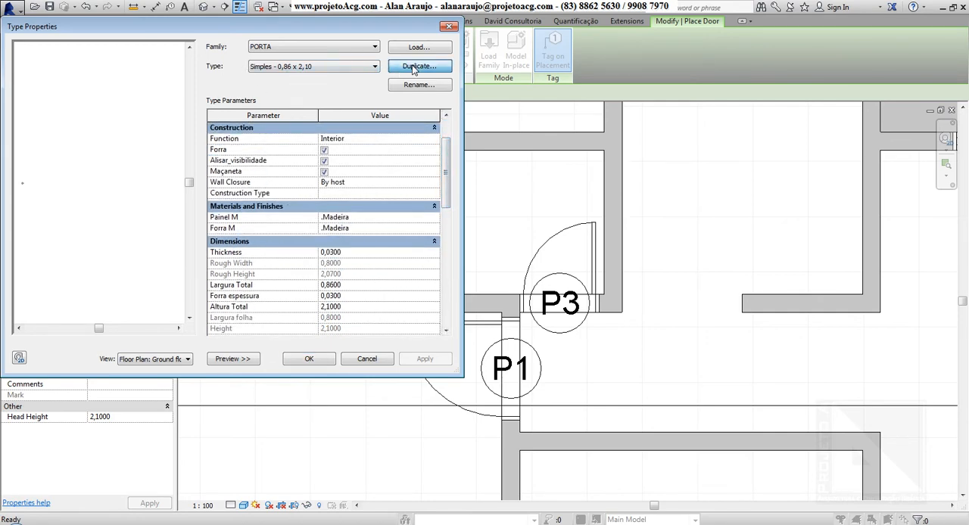
{"action": "left_click", "coordinate": [480, 176]}
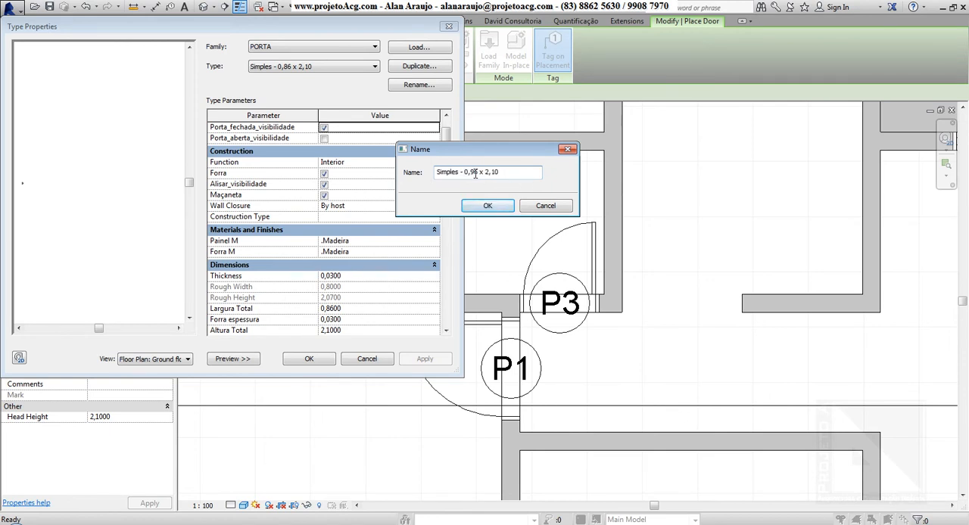
{"action": "left_click_drag", "start_coordinate": [526, 178], "coordinate": [412, 176]}
{"action": "left_click", "coordinate": [487, 205]}
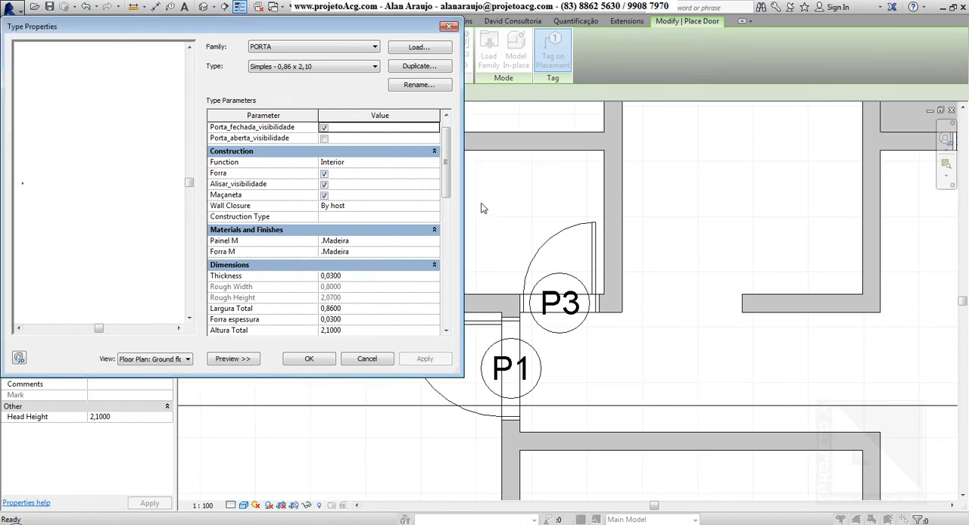
Step: Set the Largura Total of the Simples - 0,96 x 2,10 door type to 0,96
{"action": "scroll", "coordinate": [391, 238], "scroll_direction": "down", "scroll_amount": 2}
{"action": "left_click", "coordinate": [350, 264]}
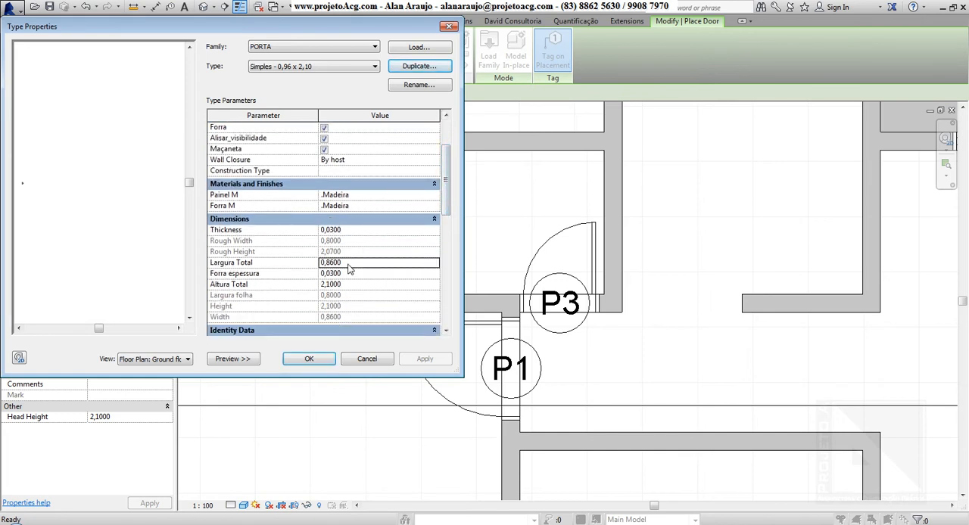
{"action": "double_click", "coordinate": [352, 269]}
{"action": "type", "text": "0,96"}
{"action": "key", "text": "Return"}
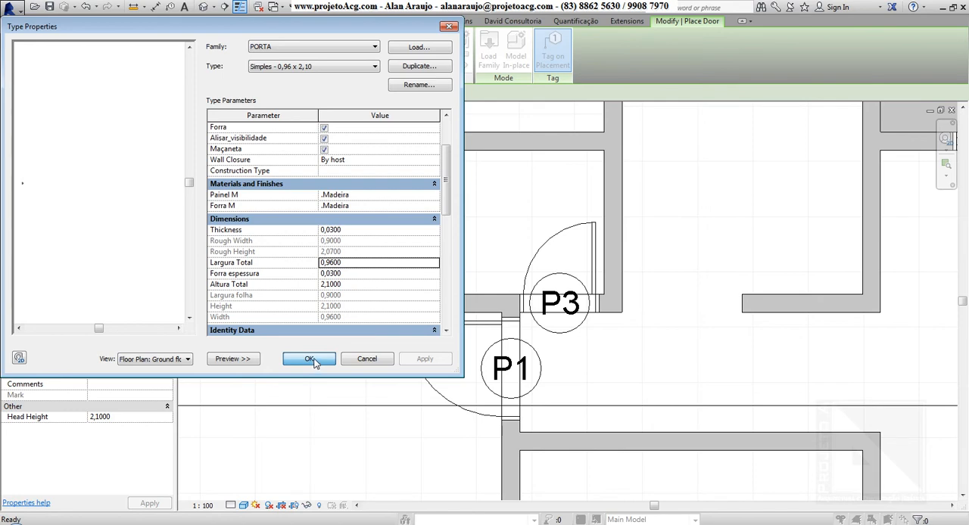
Step: Check the PORTA family's list of types, choose Simples - 0,96 x 2,10 and confirm it for the new door
{"action": "left_click", "coordinate": [308, 68]}
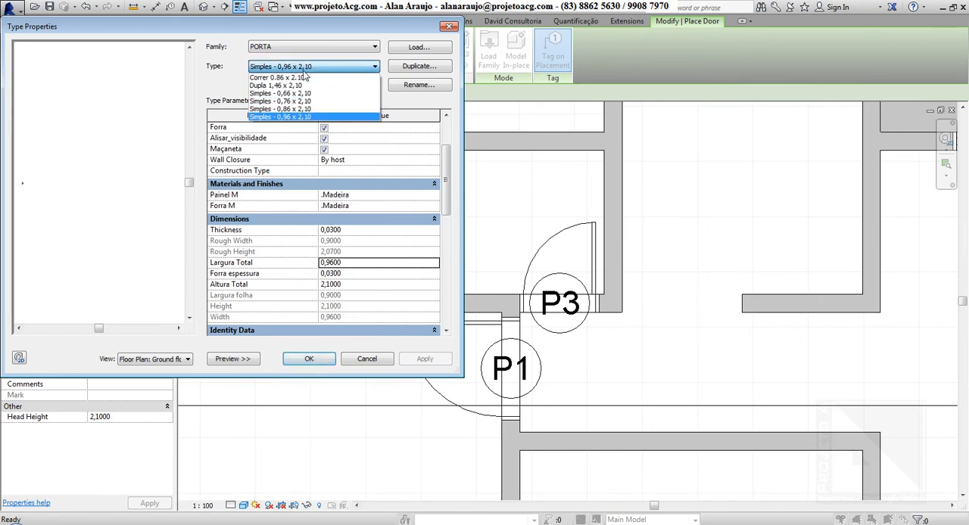
{"action": "left_click", "coordinate": [291, 117]}
{"action": "left_click", "coordinate": [308, 365]}
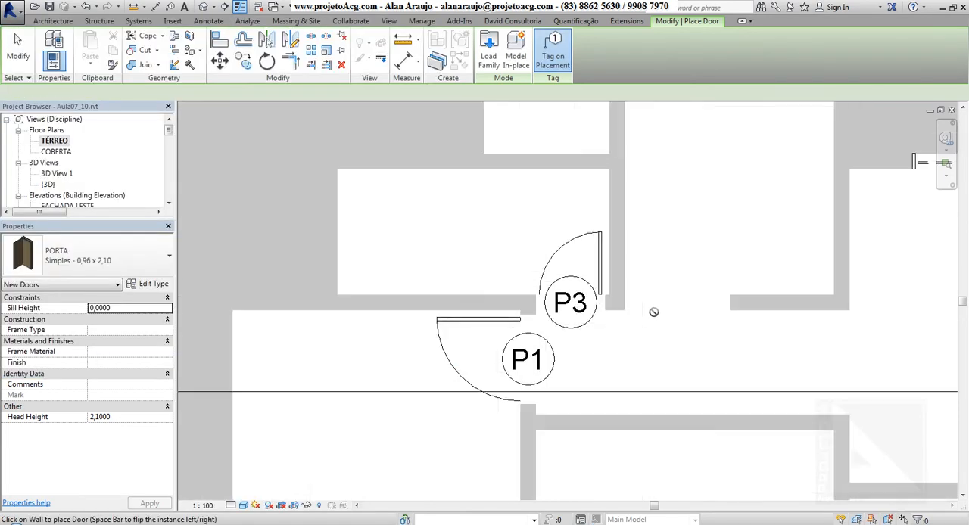
Step: Place the Simples - 0,96 x 2,10 door at the left end of the wall facing the armchairs, flipping its hinge side to the left
{"action": "scroll", "coordinate": [653, 312], "scroll_direction": "down", "scroll_amount": 3}
{"action": "middle_click_drag", "start_coordinate": [666, 346], "coordinate": [602, 367]}
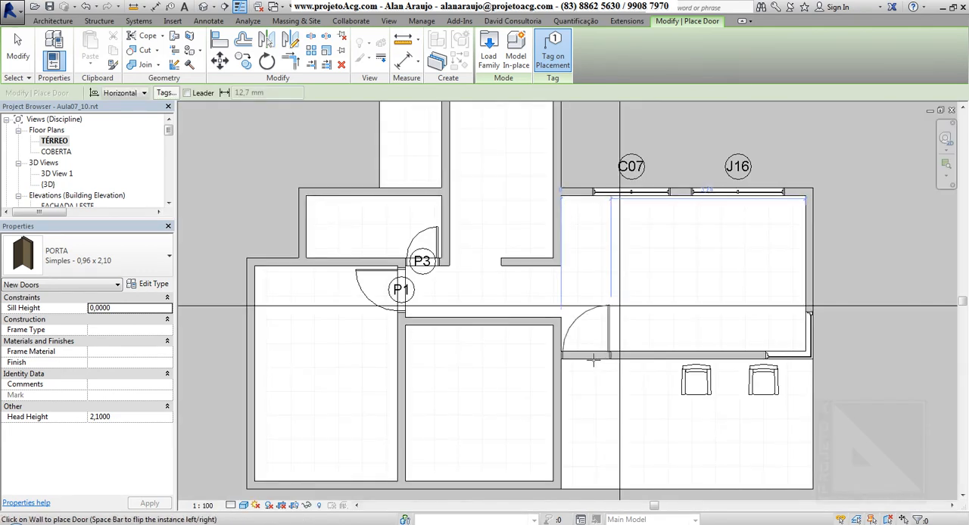
{"action": "key", "text": "space"}
{"action": "key", "text": "Escape"}
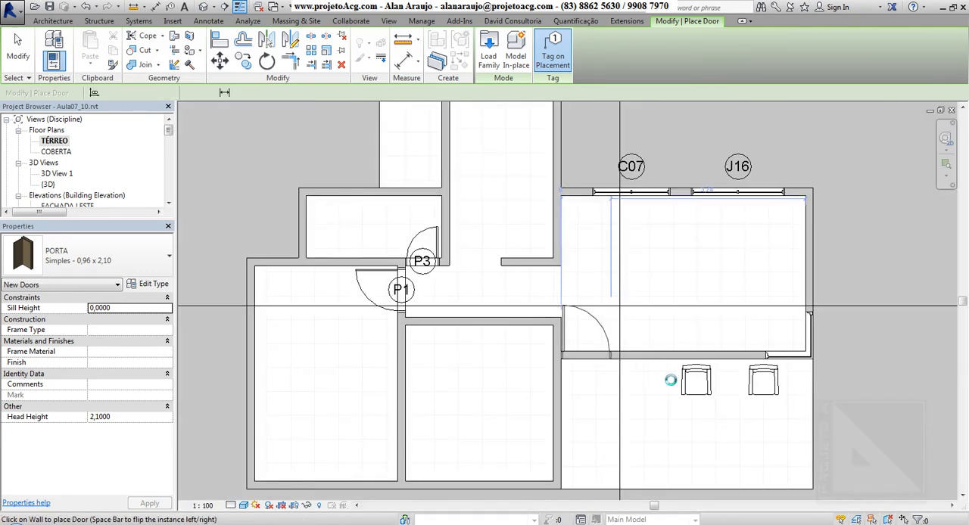
{"action": "key", "text": "Escape"}
{"action": "key", "text": "Escape"}
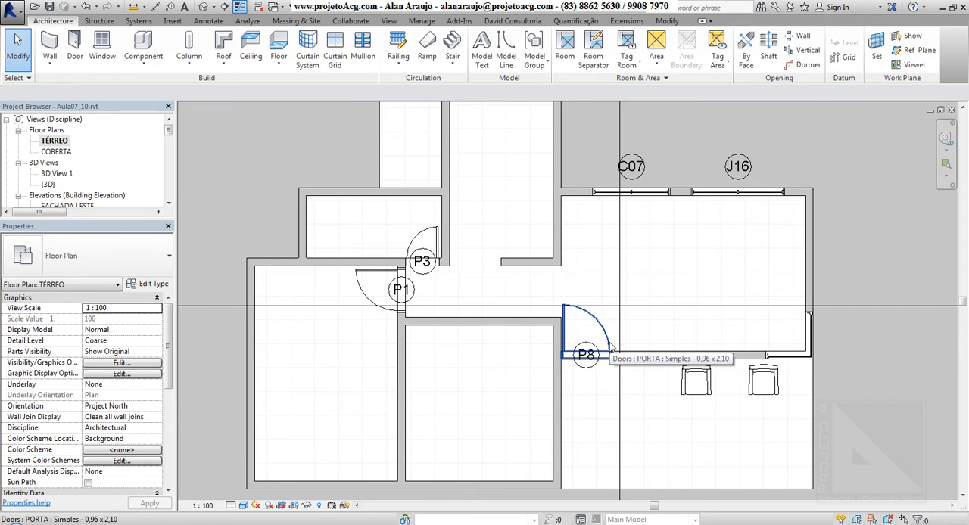
Step: Start placing a door and browse the family library to the portas folder in Famílias Revit for loading a new family
{"action": "left_click", "coordinate": [75, 57]}
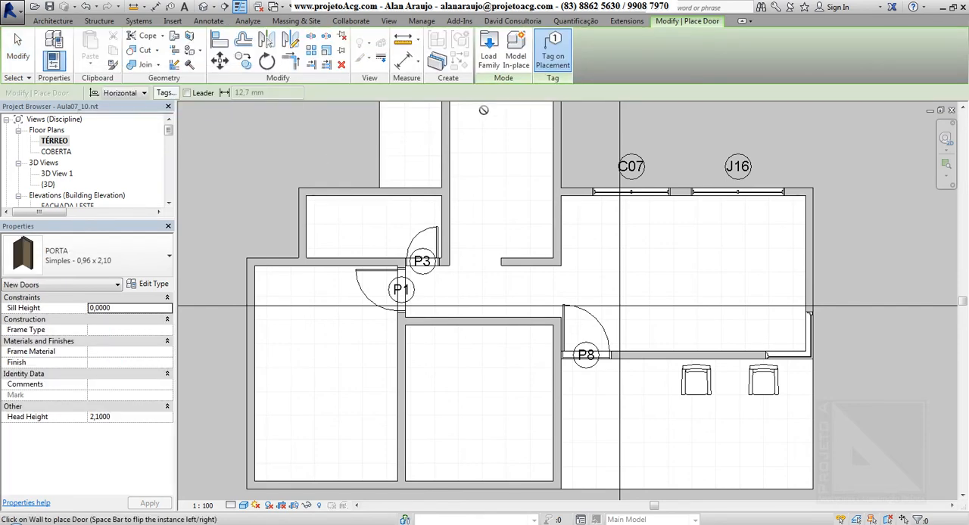
{"action": "left_click", "coordinate": [489, 56]}
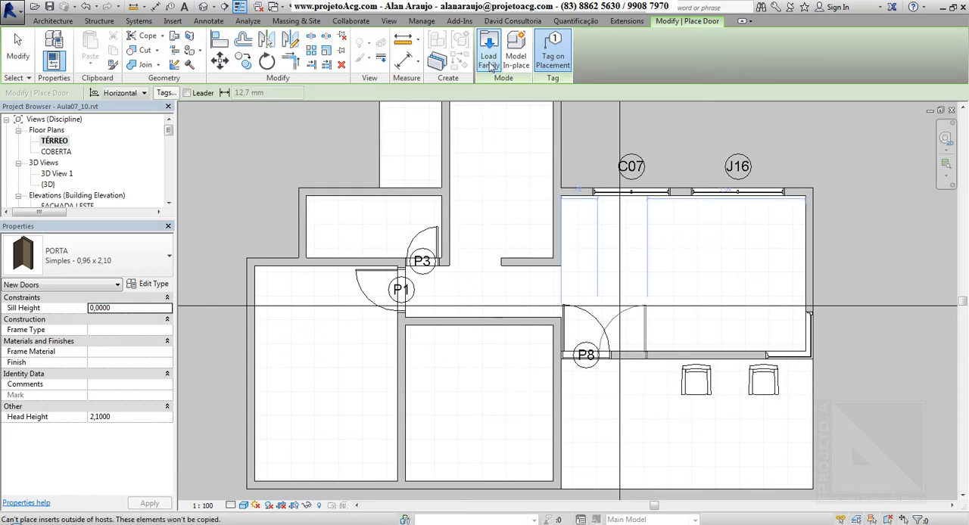
{"action": "left_click", "coordinate": [489, 47]}
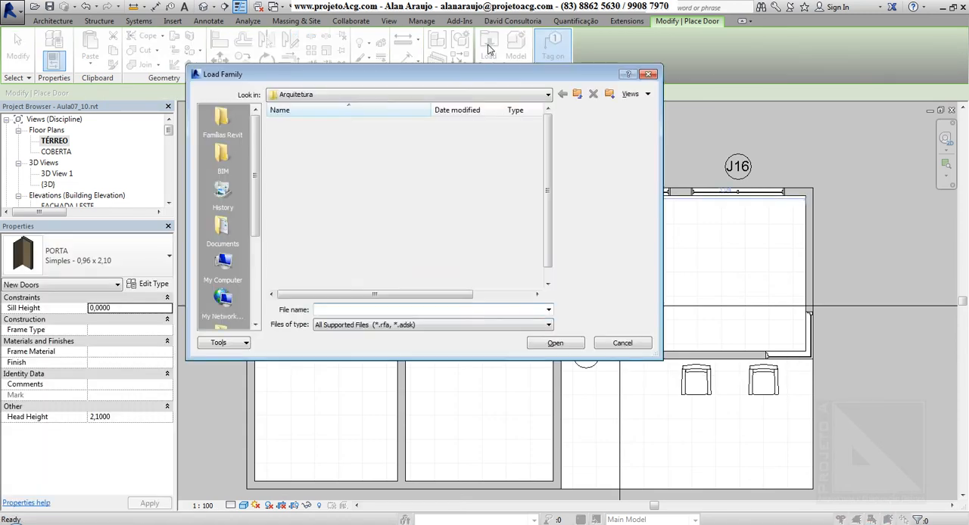
{"action": "left_click", "coordinate": [577, 94]}
{"action": "left_click", "coordinate": [577, 94]}
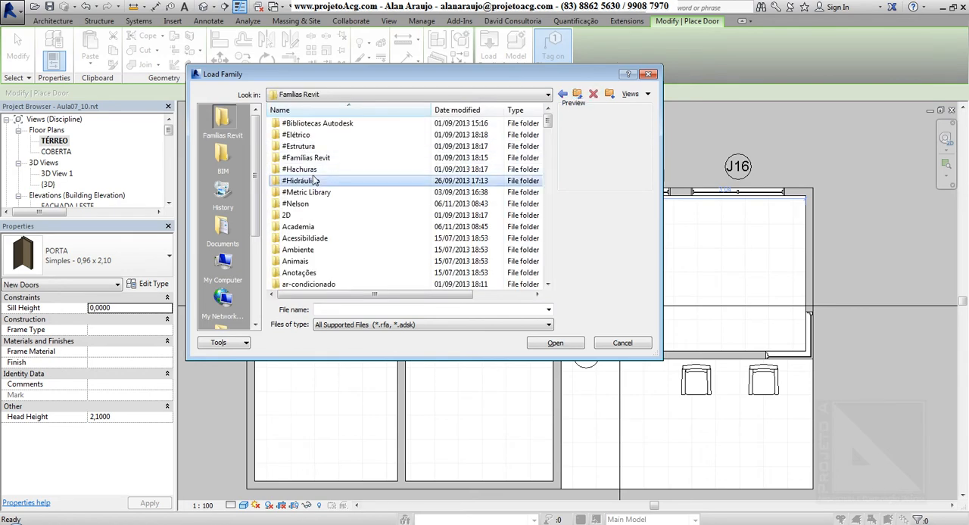
{"action": "scroll", "coordinate": [375, 180], "scroll_direction": "down", "scroll_amount": 10}
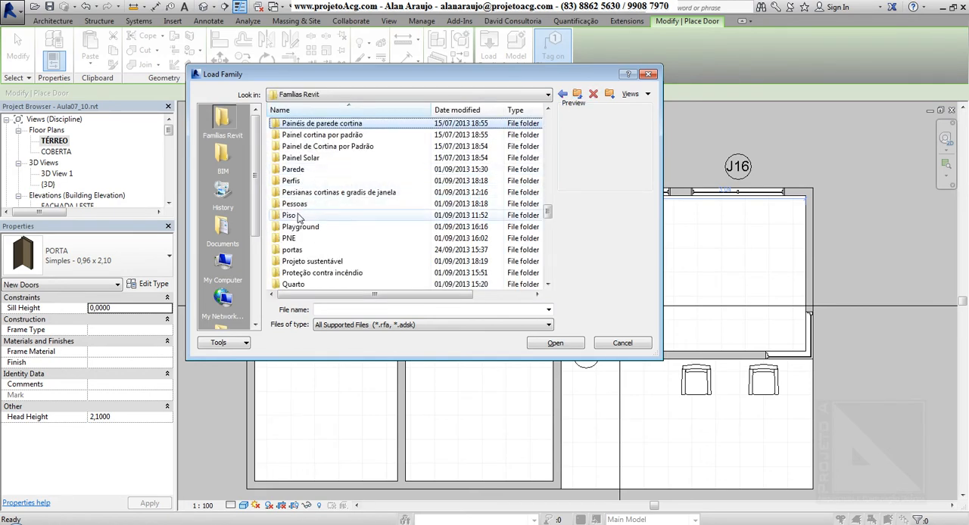
{"action": "double_click", "coordinate": [302, 249]}
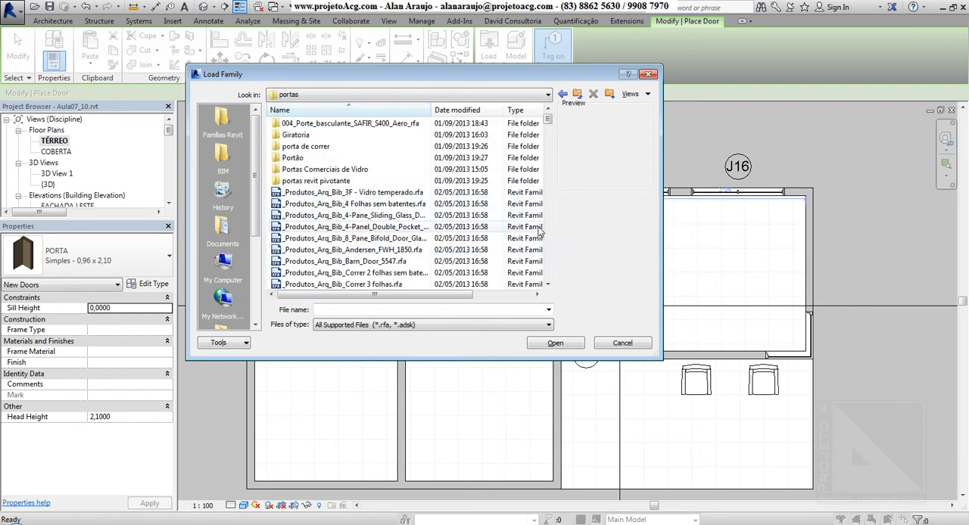
Step: Enlarge the Load Family dialog and display the door families as large icons
{"action": "left_click_drag", "start_coordinate": [667, 365], "coordinate": [871, 411]}
{"action": "right_click", "coordinate": [674, 197]}
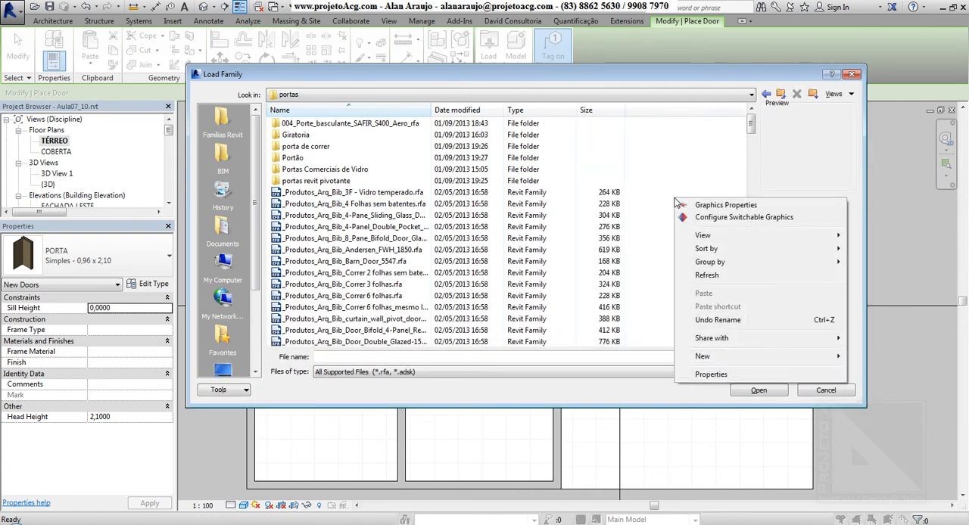
{"action": "mouse_move", "coordinate": [701, 239]}
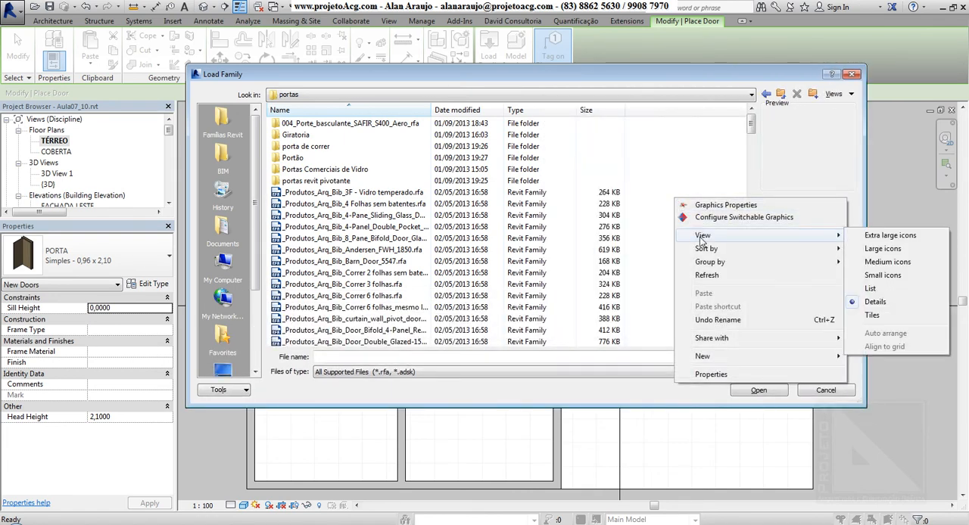
{"action": "left_click", "coordinate": [884, 249]}
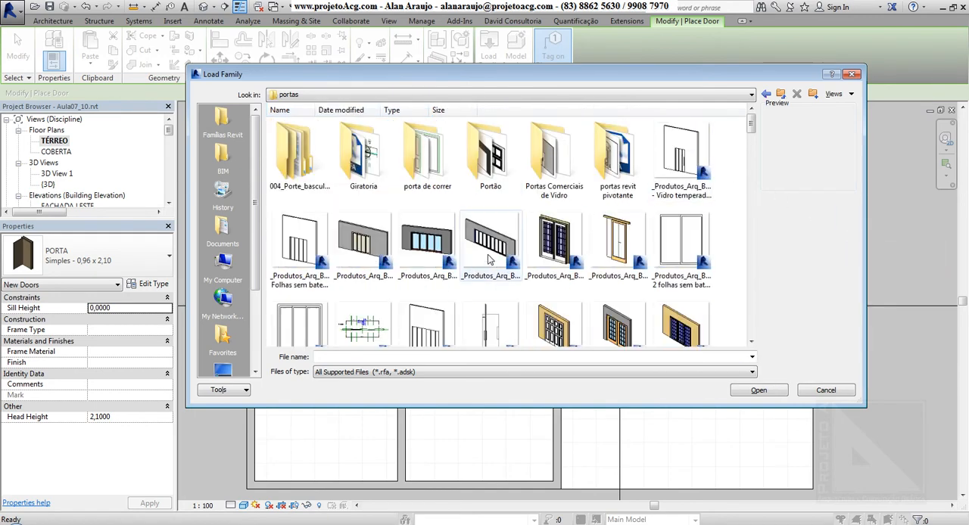
Step: Look through the door family thumbnails and load _Produtos_Arq_Bib_Barn_Door_5547.rfa
{"action": "left_click", "coordinate": [543, 255]}
{"action": "scroll", "coordinate": [536, 301], "scroll_direction": "down", "scroll_amount": 5}
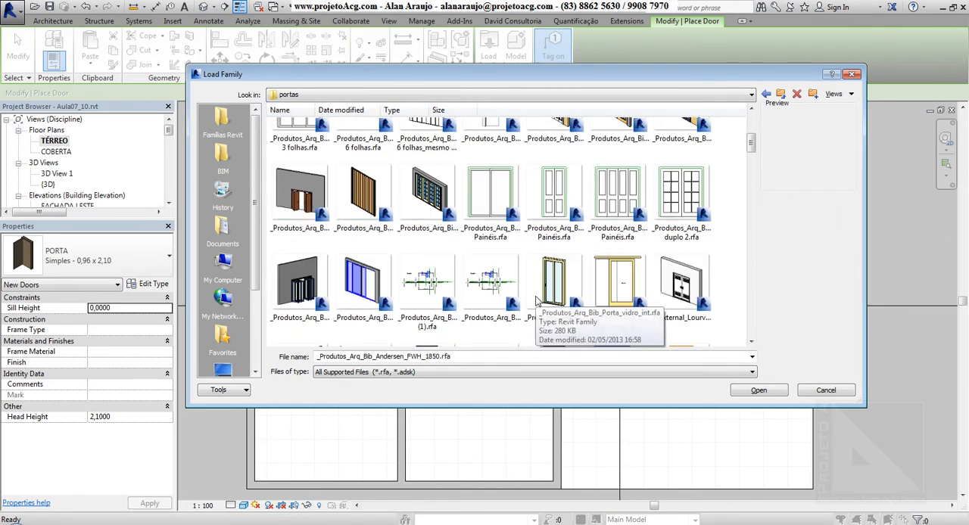
{"action": "scroll", "coordinate": [536, 301], "scroll_direction": "up", "scroll_amount": 3}
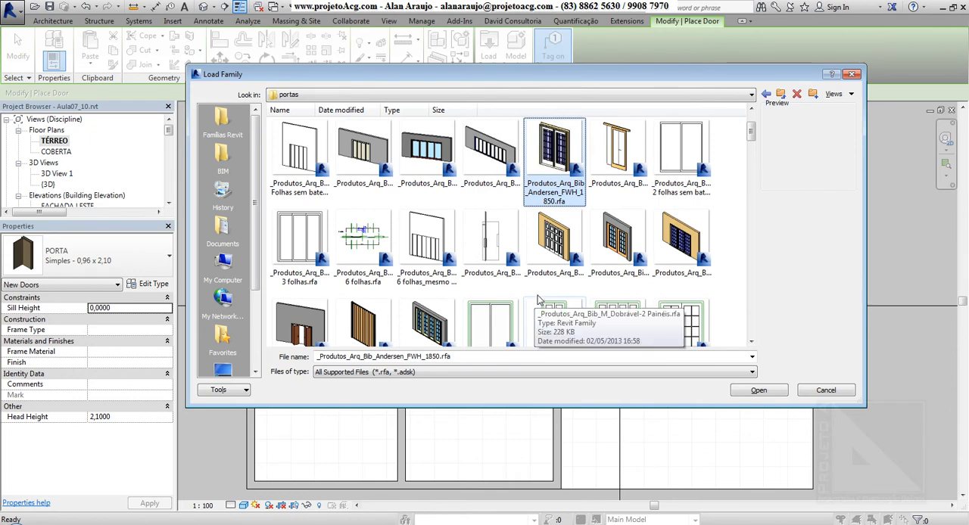
{"action": "left_click", "coordinate": [616, 160]}
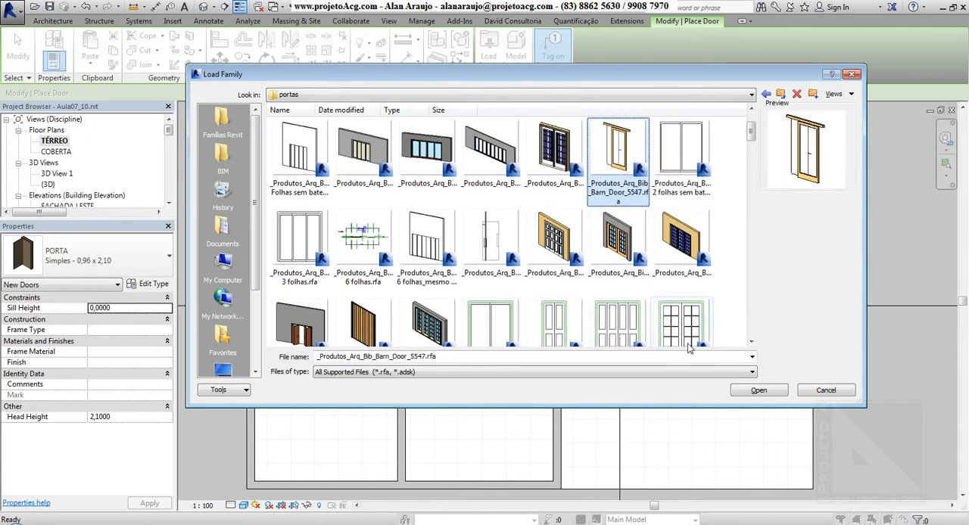
{"action": "left_click", "coordinate": [759, 390]}
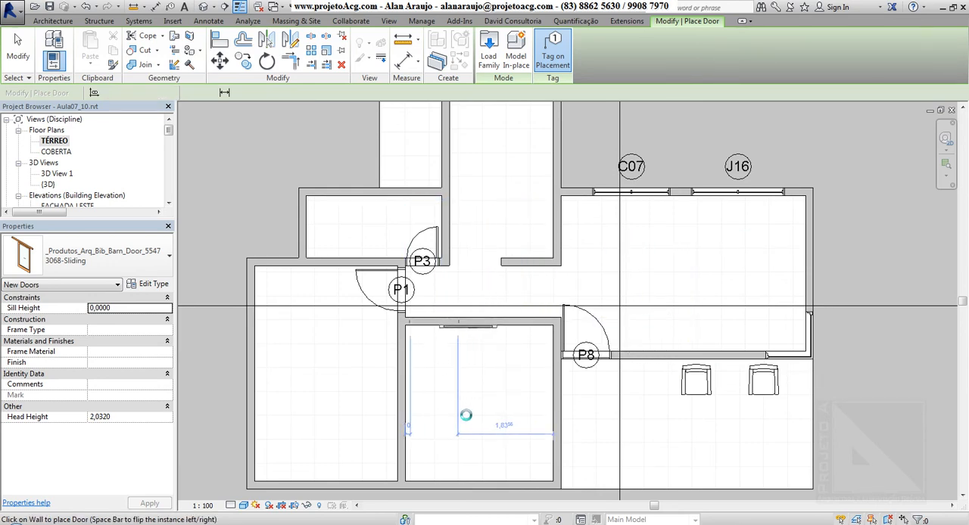
Step: Place the 3068-Sliding barn door in the upper wall of the room below the corridor, about 10 cm from its left wall
{"action": "left_click", "coordinate": [444, 363]}
{"action": "scroll", "coordinate": [445, 362], "scroll_direction": "up", "scroll_amount": 2}
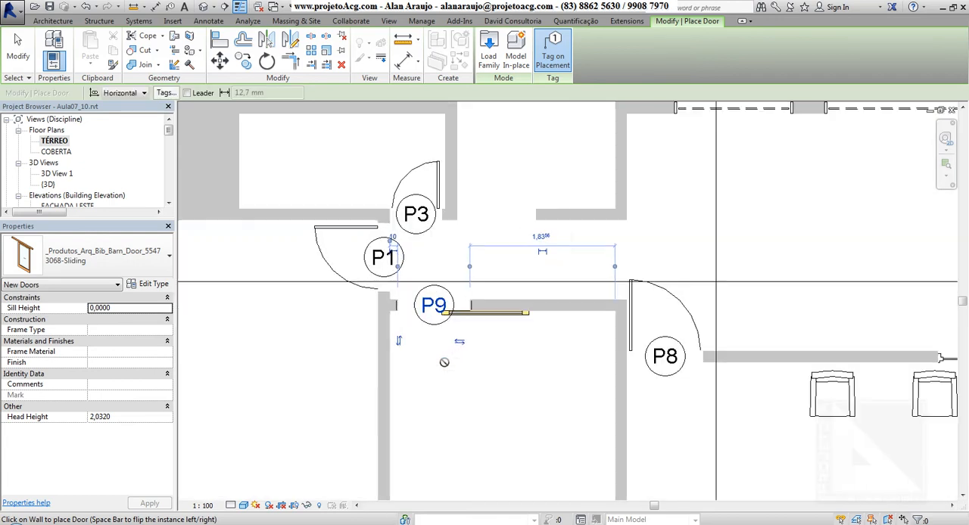
{"action": "key", "text": "Escape"}
{"action": "key", "text": "Escape"}
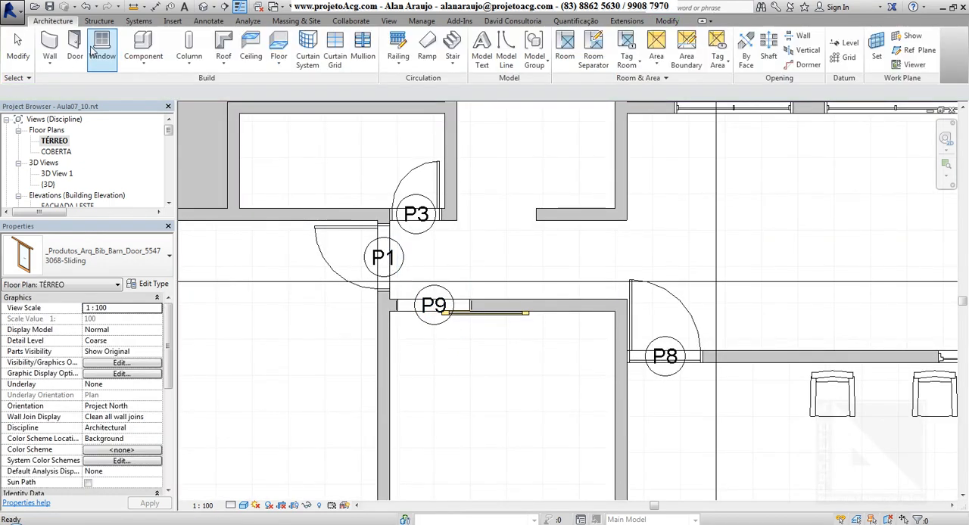
Step: Start placing a window and browse the family library to the janela folder in Famílias Revit
{"action": "left_click", "coordinate": [99, 49]}
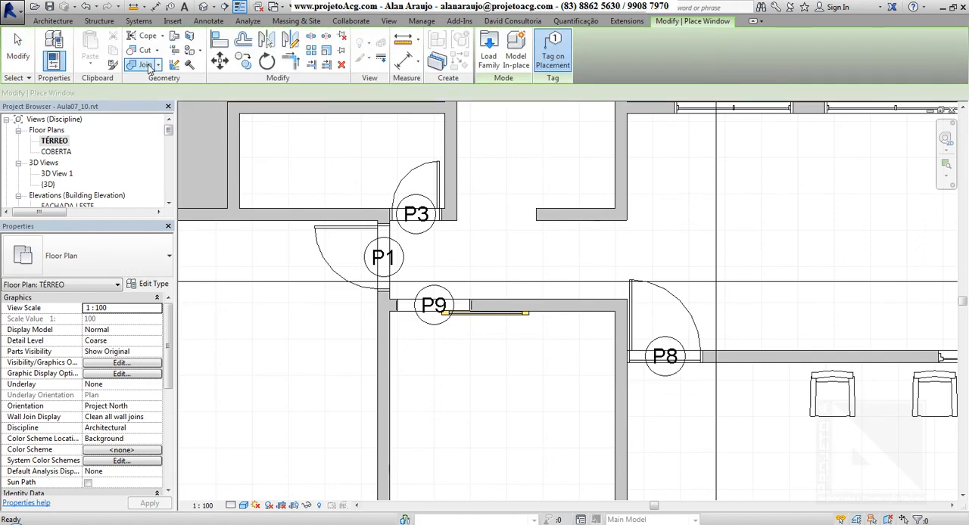
{"action": "left_click", "coordinate": [489, 60]}
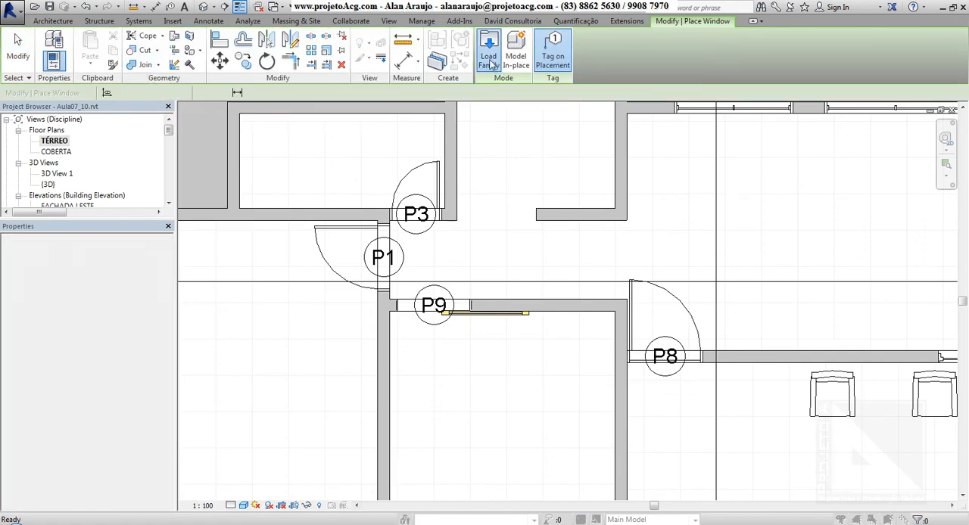
{"action": "left_click", "coordinate": [781, 97]}
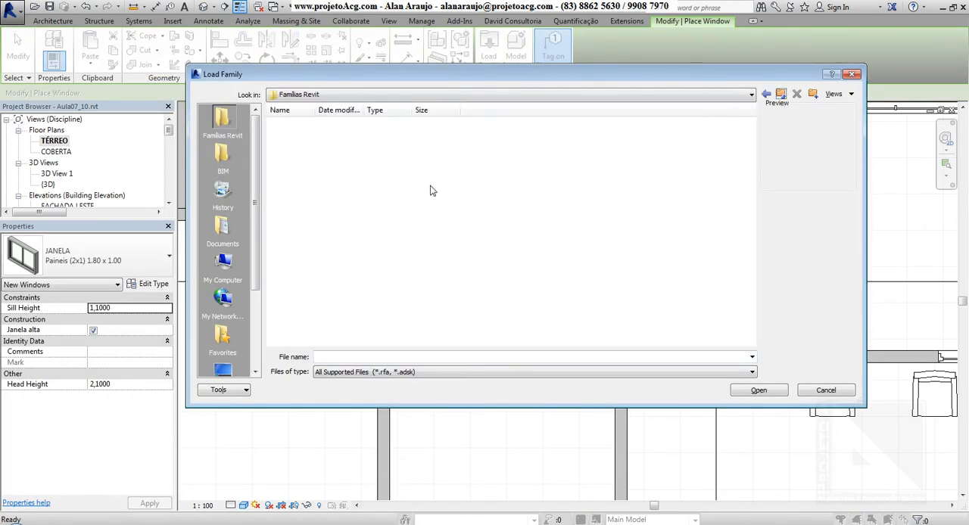
{"action": "scroll", "coordinate": [326, 159], "scroll_direction": "down", "scroll_amount": 5}
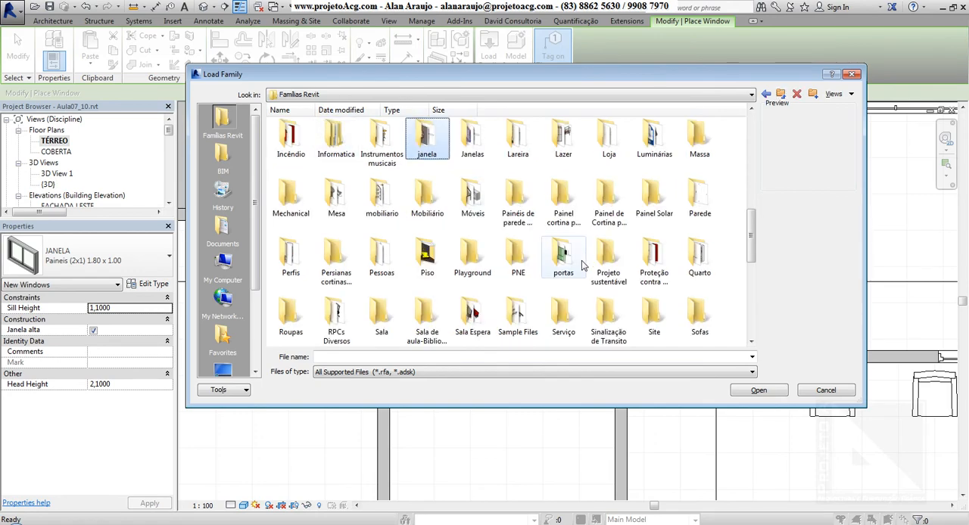
{"action": "double_click", "coordinate": [427, 140]}
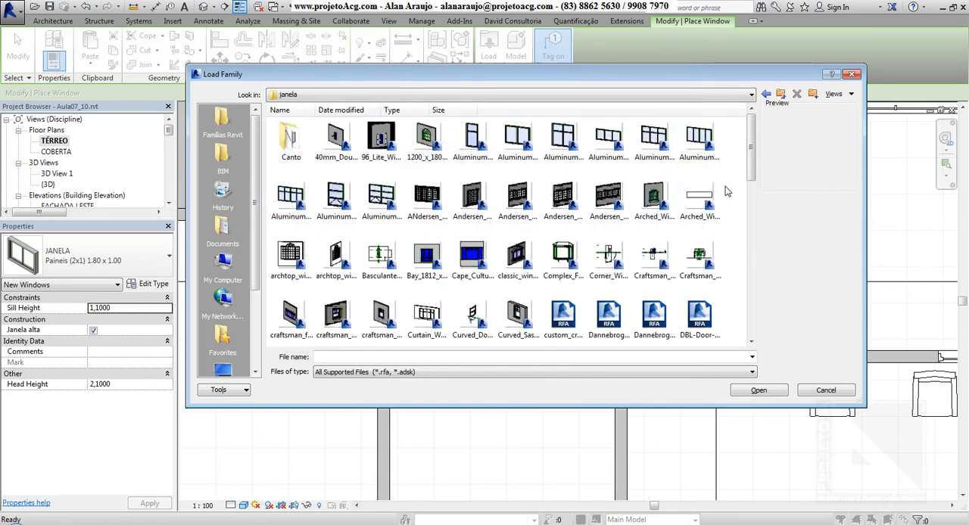
Step: Display the window families as large icons and load Double_Casement_Window_2928.rfa
{"action": "right_click", "coordinate": [734, 157]}
{"action": "mouse_move", "coordinate": [754, 199]}
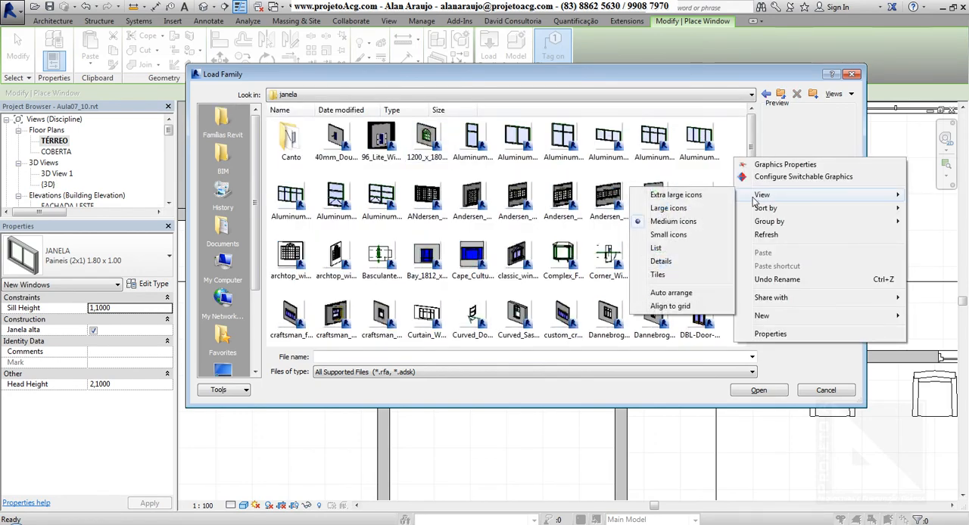
{"action": "left_click", "coordinate": [668, 208]}
{"action": "left_click_drag", "start_coordinate": [751, 135], "coordinate": [759, 200]}
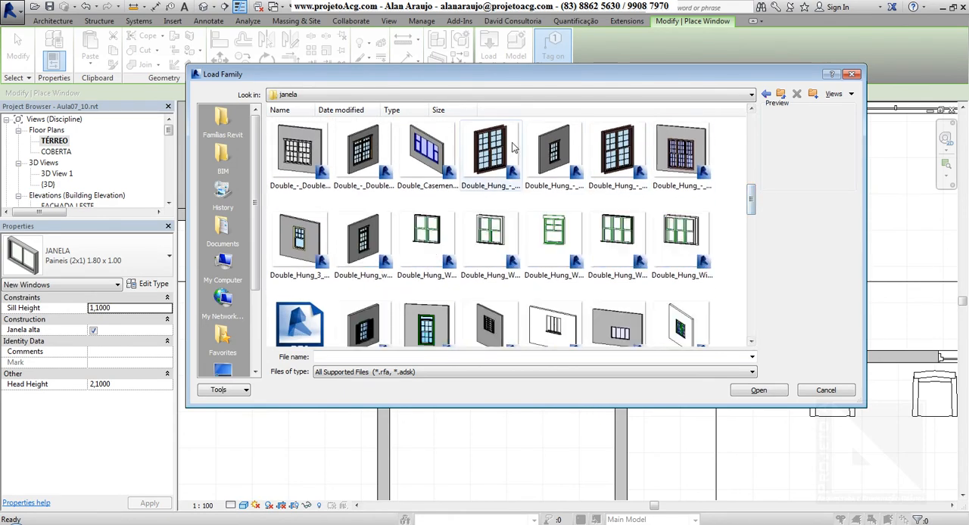
{"action": "left_click", "coordinate": [424, 156]}
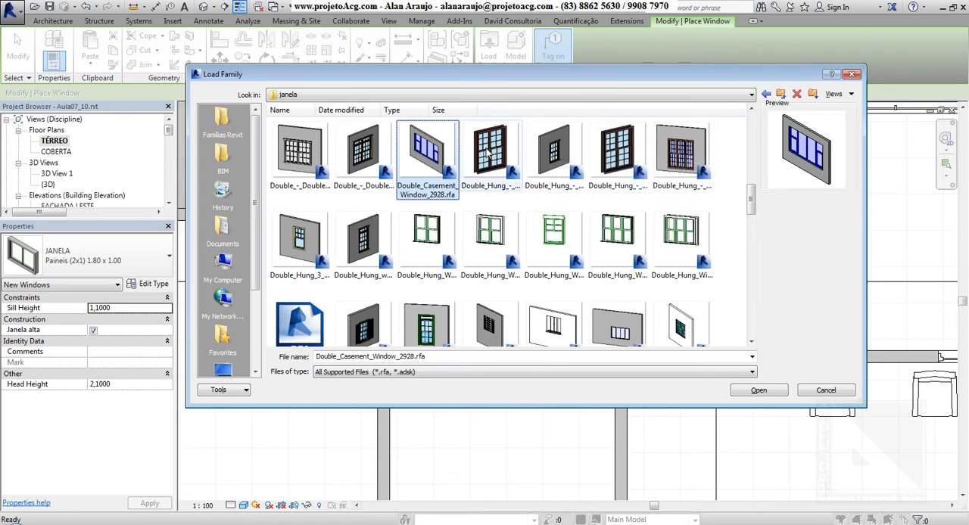
{"action": "left_click", "coordinate": [758, 391]}
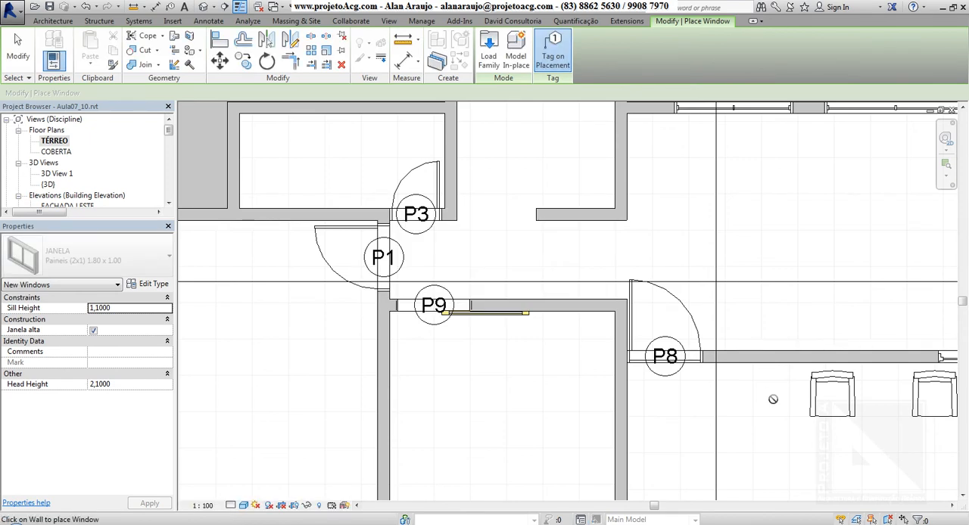
Step: Place the Double_Casement_Window_2928 window in the left exterior wall of the lower-left room, about 30 cm from its upper corner
{"action": "scroll", "coordinate": [724, 385], "scroll_direction": "down", "scroll_amount": 2}
{"action": "middle_click_drag", "start_coordinate": [582, 382], "coordinate": [542, 309]}
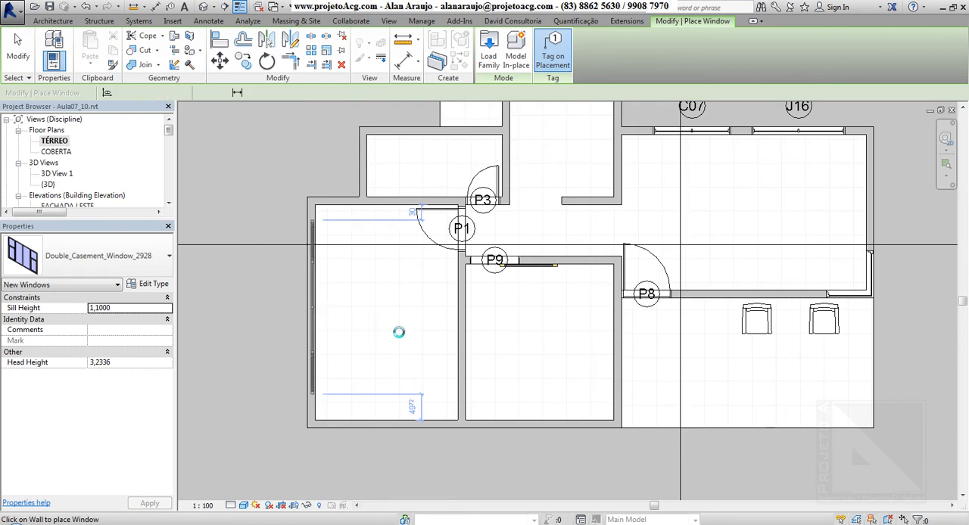
{"action": "key", "text": "Escape"}
{"action": "key", "text": "Escape"}
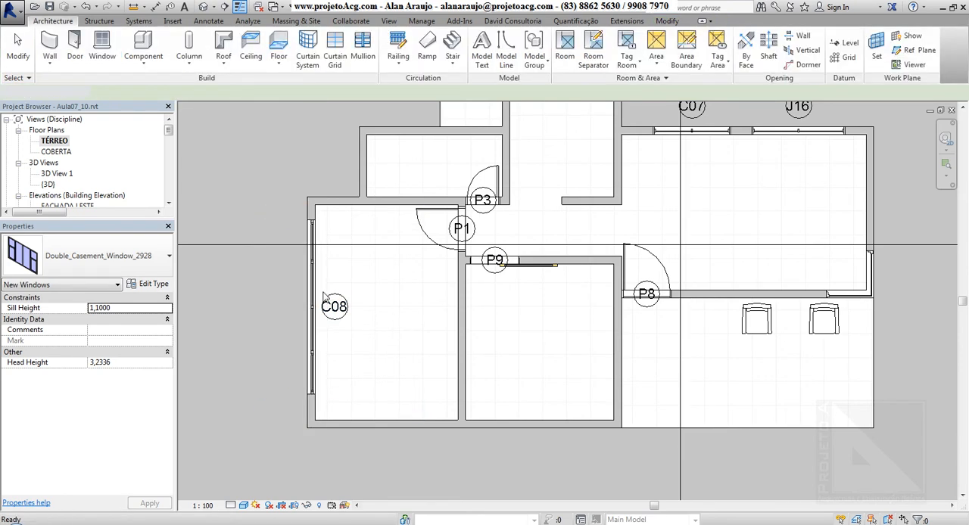
Step: Review the height, width and other type parameters of the new casement window, leaving the type properties without changes
{"action": "left_click", "coordinate": [308, 278]}
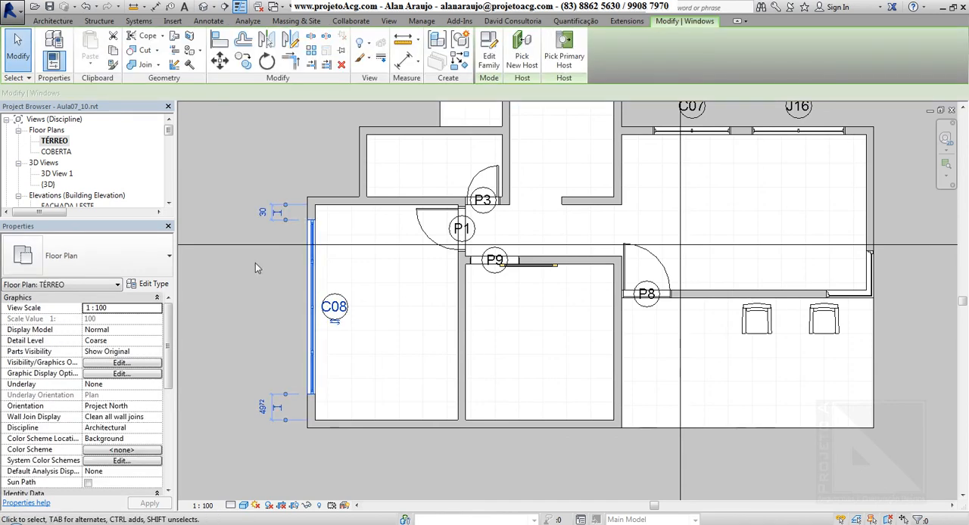
{"action": "left_click", "coordinate": [152, 289]}
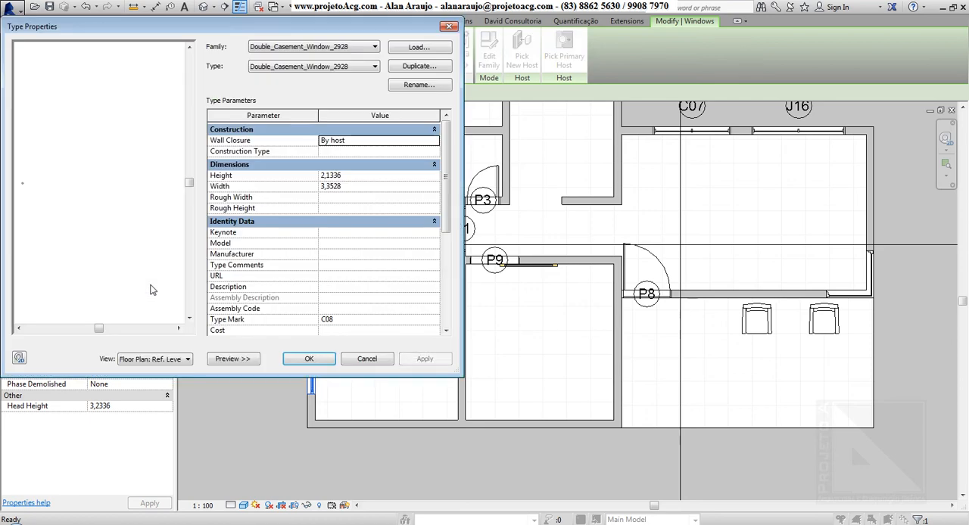
{"action": "left_click", "coordinate": [359, 178]}
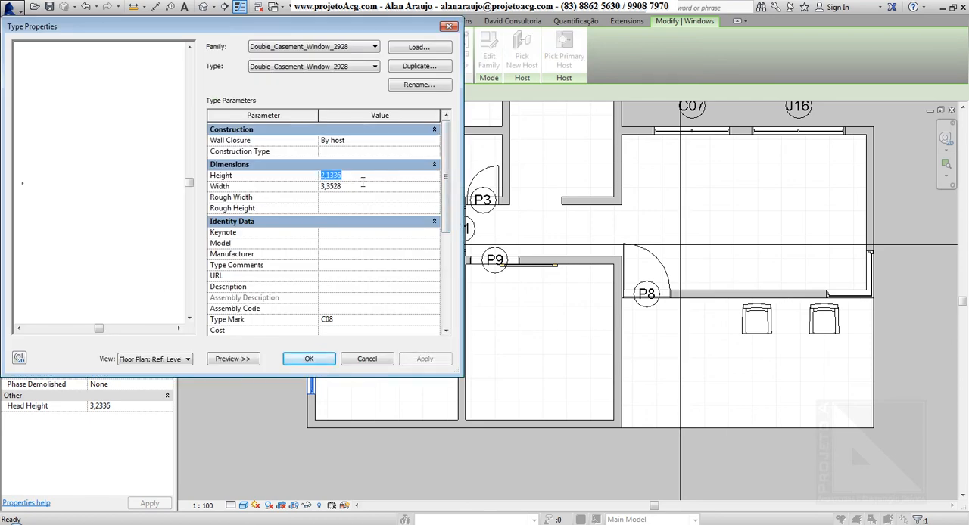
{"action": "left_click", "coordinate": [355, 187]}
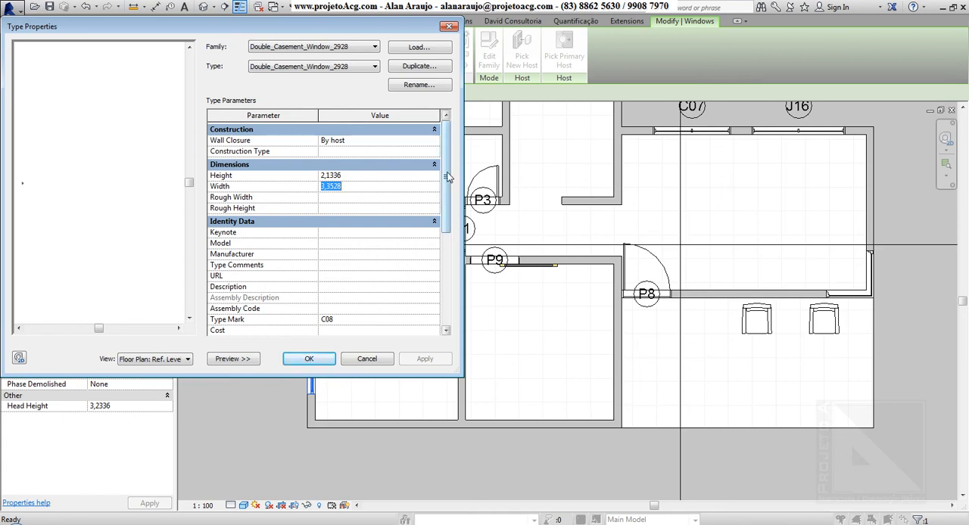
{"action": "left_click_drag", "start_coordinate": [448, 184], "coordinate": [443, 156]}
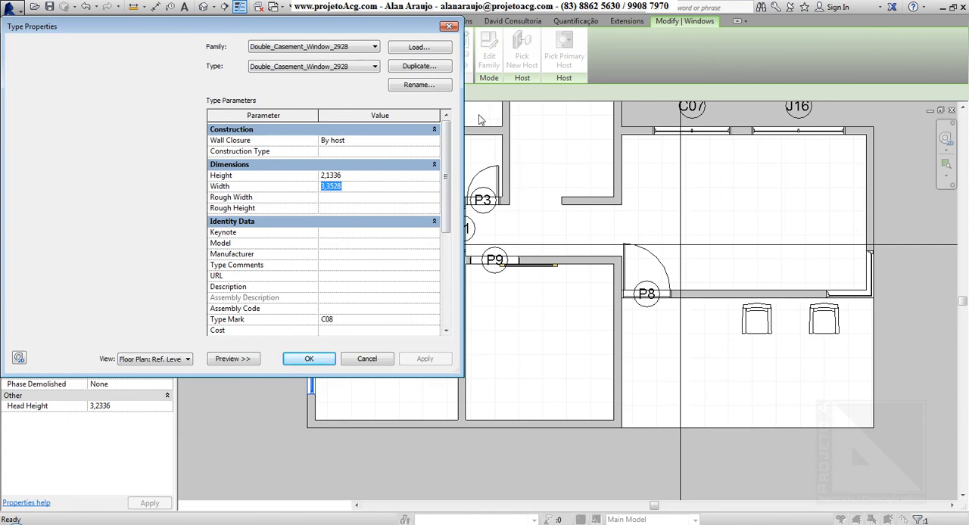
{"action": "left_click", "coordinate": [448, 26]}
Step: Show the model in 3D and set the sill height of the new Double_Casement_Window_2928 window to 0
{"action": "key", "text": "Escape"}
{"action": "left_click", "coordinate": [206, 7]}
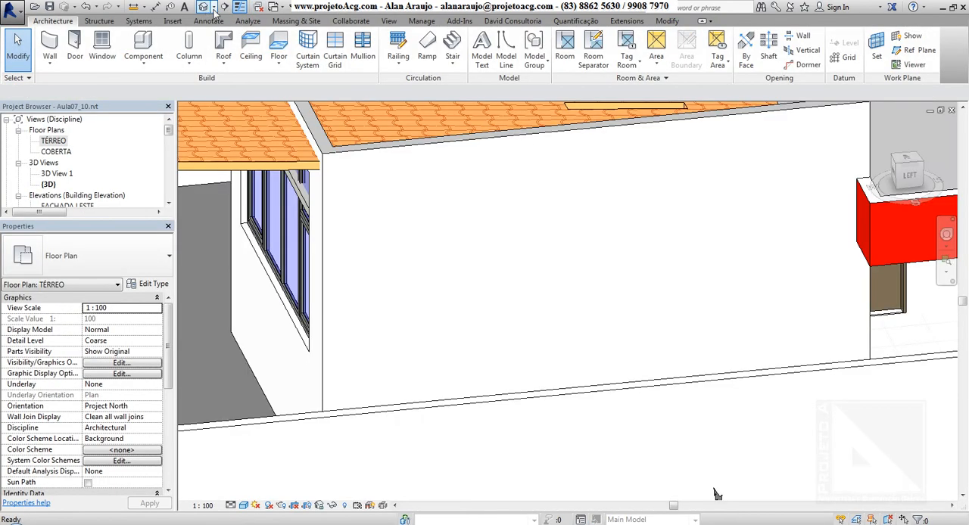
{"action": "middle_click_drag", "start_coordinate": [348, 290], "coordinate": [522, 299], "text": "shift"}
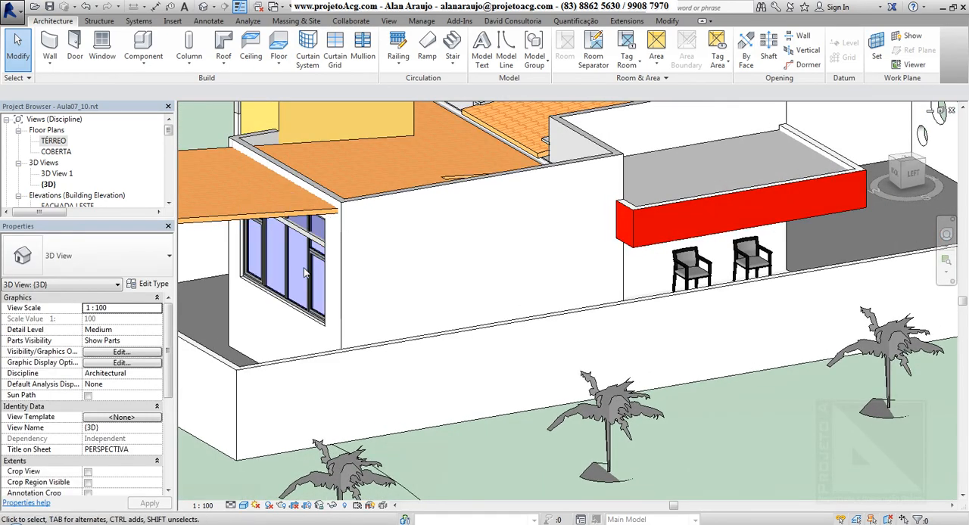
{"action": "left_click", "coordinate": [253, 299]}
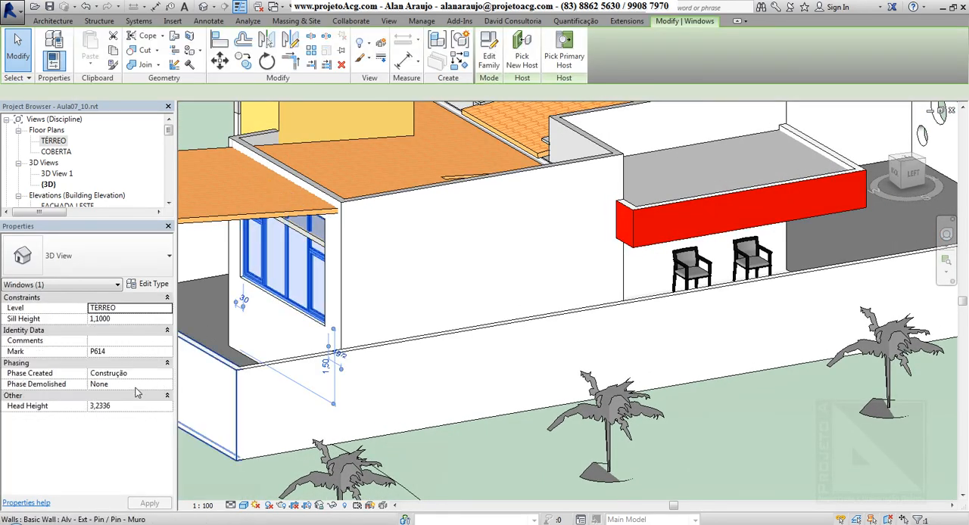
{"action": "left_click", "coordinate": [140, 321]}
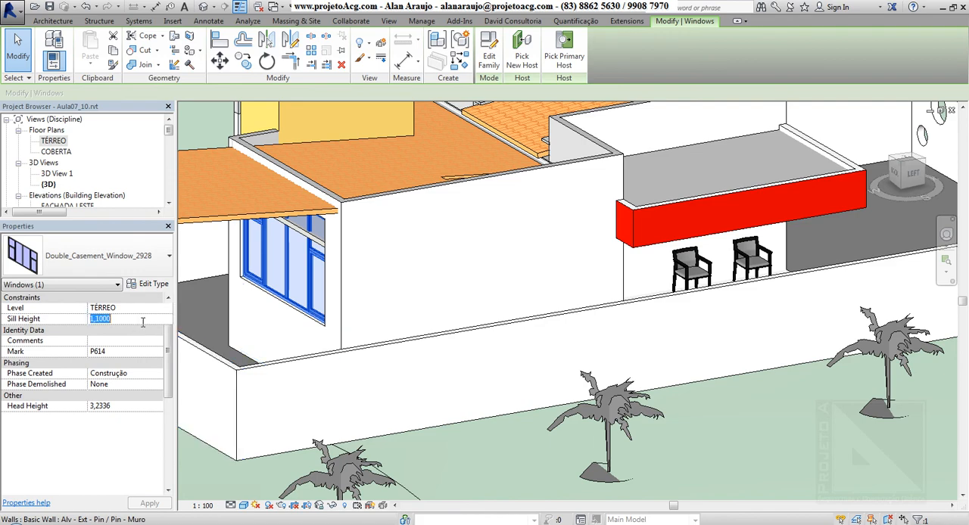
{"action": "type", "text": "0"}
{"action": "key", "text": "Return"}
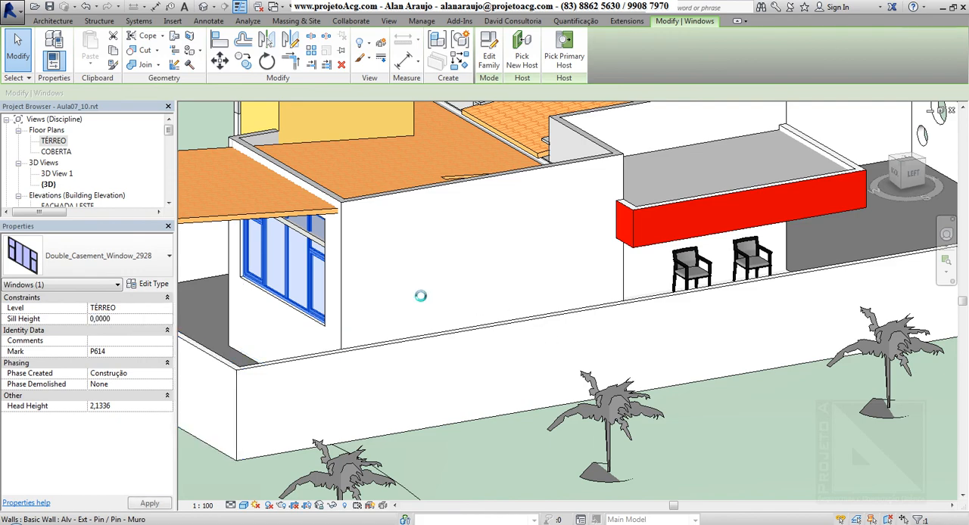
Step: Set Peças_verticais_quantidade to 4 for the JANELA Paineis (2x1) 1.50 x 1.20 window type on the grey side wall
{"action": "middle_click_drag", "start_coordinate": [439, 257], "coordinate": [484, 340], "text": "shift"}
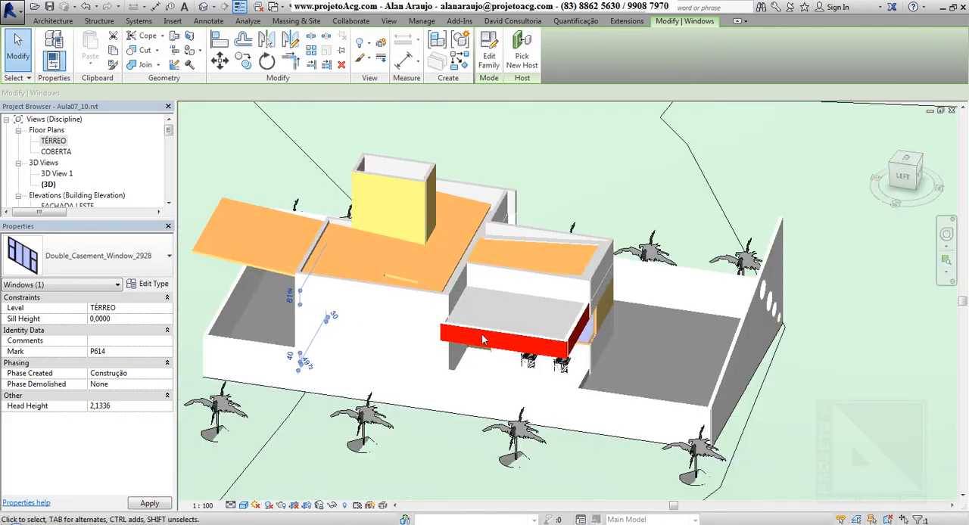
{"action": "middle_click_drag", "start_coordinate": [342, 345], "coordinate": [490, 335], "text": "shift"}
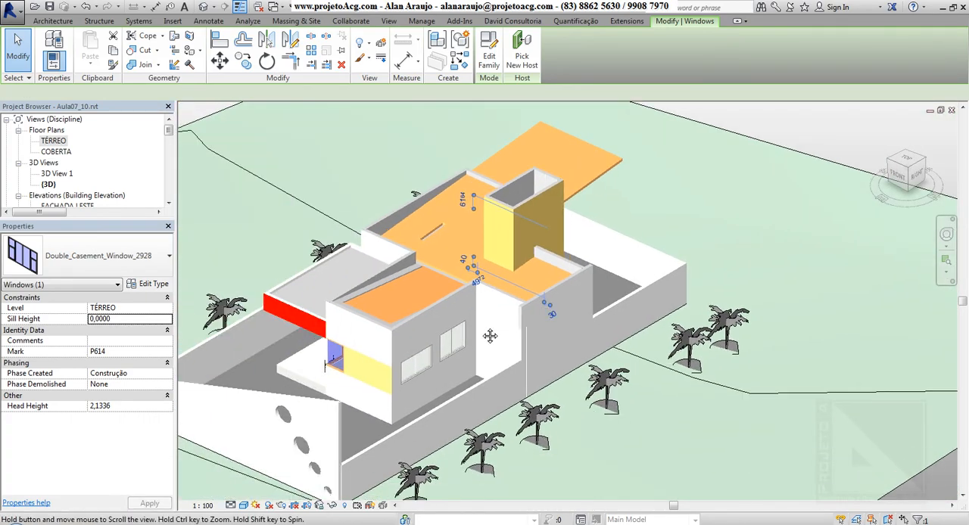
{"action": "scroll", "coordinate": [423, 361], "scroll_direction": "up", "scroll_amount": 5}
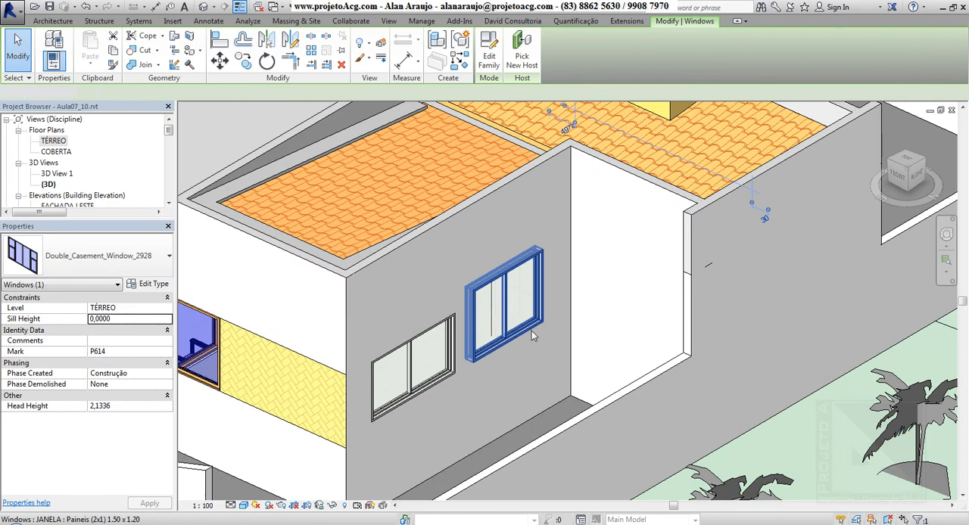
{"action": "left_click", "coordinate": [532, 336]}
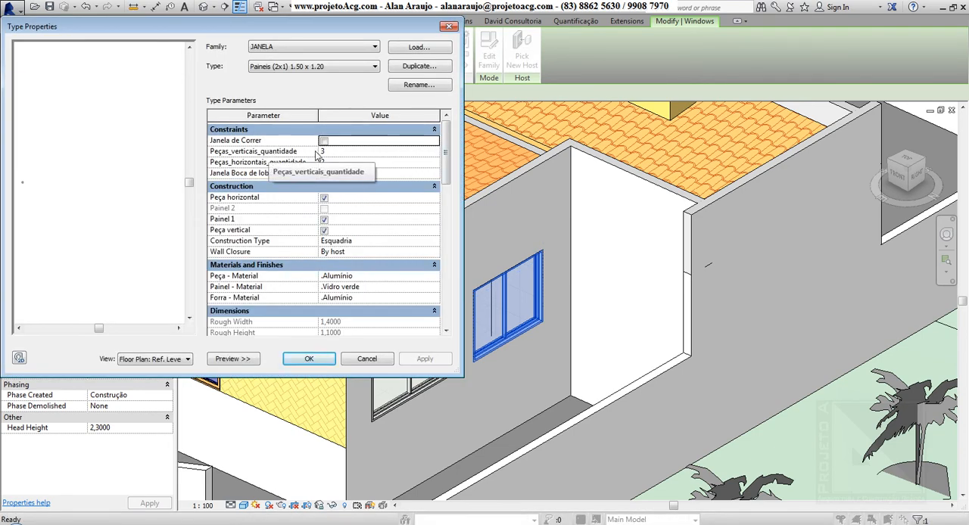
{"action": "left_click", "coordinate": [342, 154]}
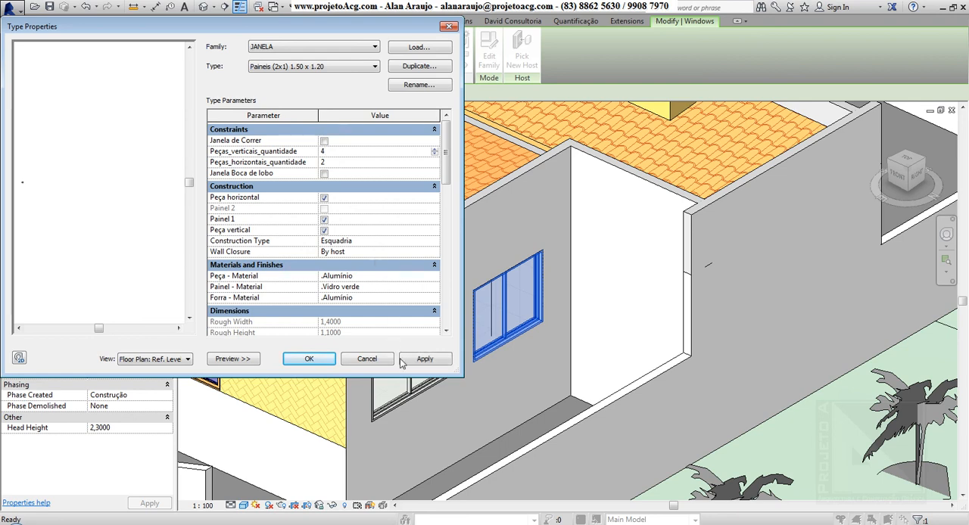
{"action": "left_click", "coordinate": [417, 360]}
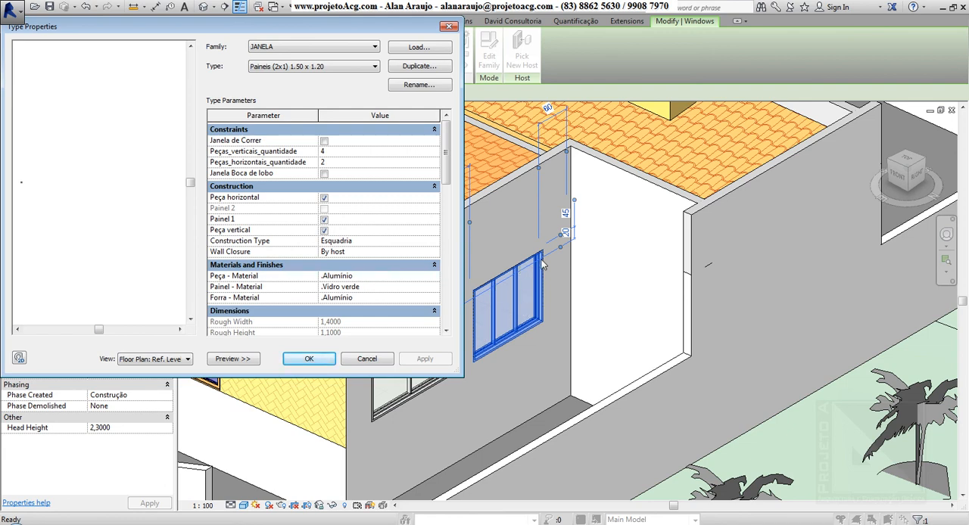
Step: Set Peças_horizontais_quantidade to 3 for the same JANELA window type and finish editing its type properties
{"action": "key", "text": "BackSpace"}
{"action": "type", "text": "3"}
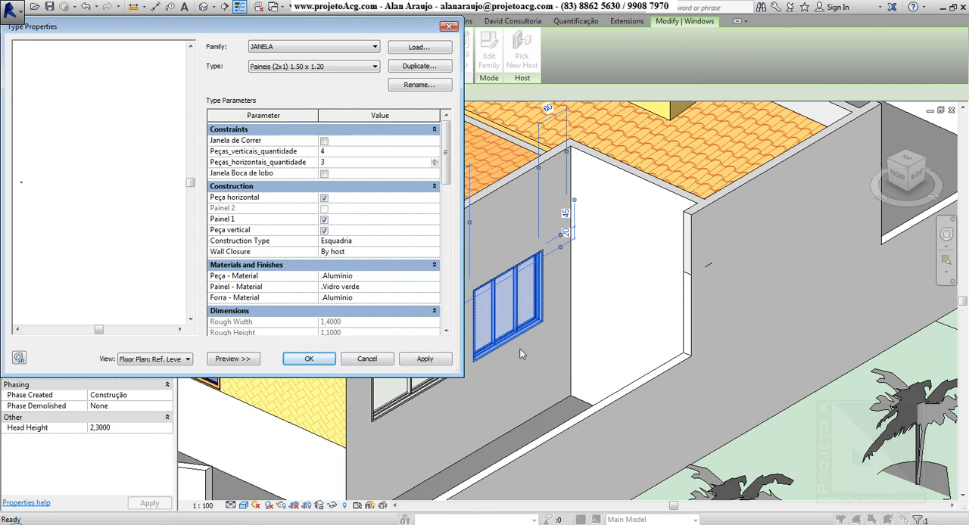
{"action": "left_click", "coordinate": [427, 361]}
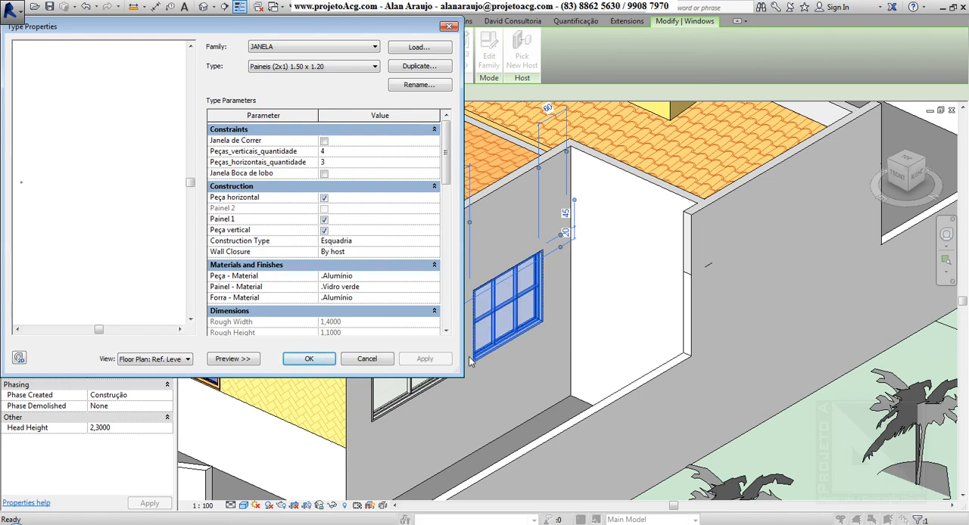
{"action": "left_click", "coordinate": [309, 361]}
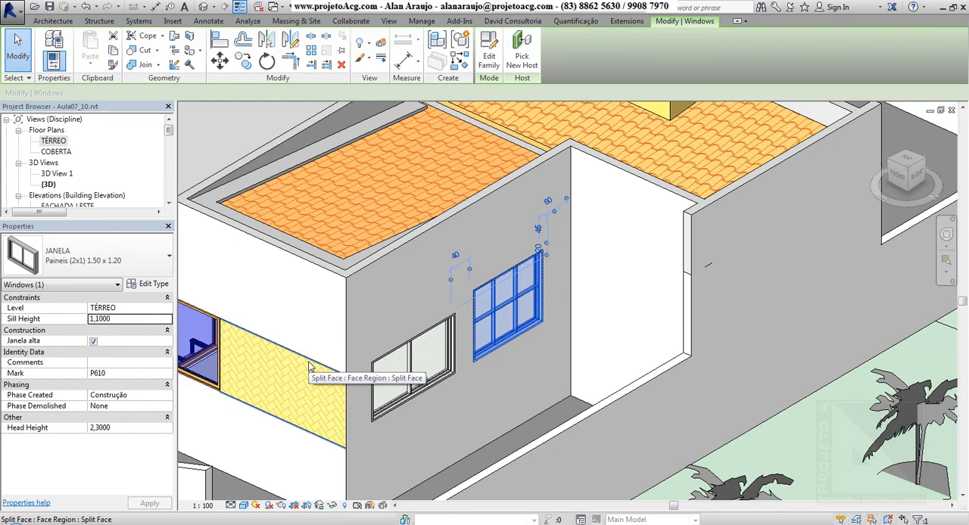
Step: Set the type height to 1.20 and width to 0.9 for the Fixed-Corner 36" x 48" window beside the porch, and apply the changes
{"action": "middle_click_drag", "start_coordinate": [309, 367], "coordinate": [623, 365]}
{"action": "key", "text": "Escape"}
{"action": "left_click", "coordinate": [615, 357]}
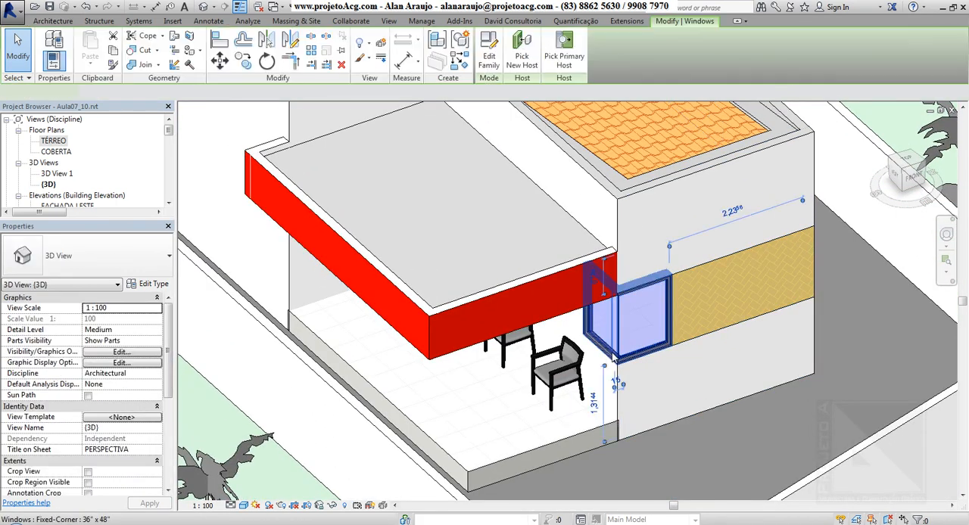
{"action": "left_click", "coordinate": [151, 286]}
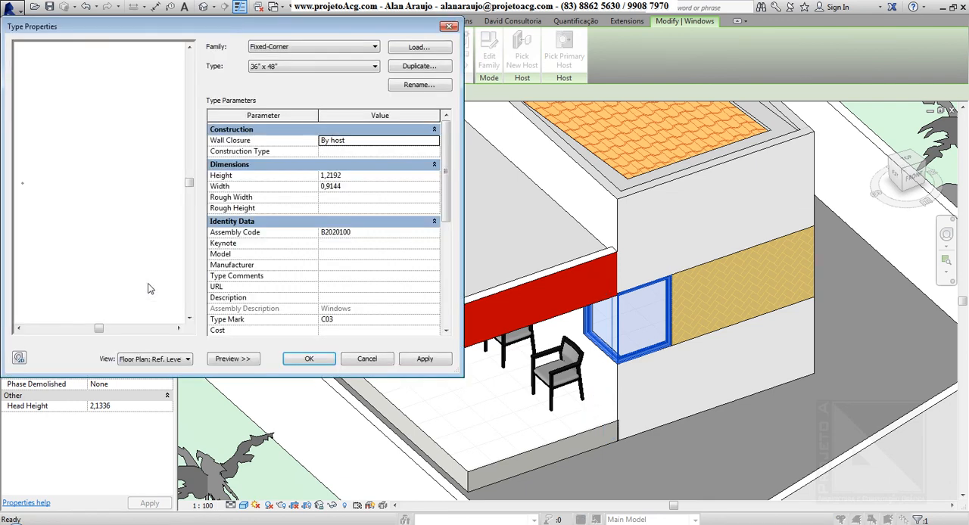
{"action": "left_click", "coordinate": [371, 177]}
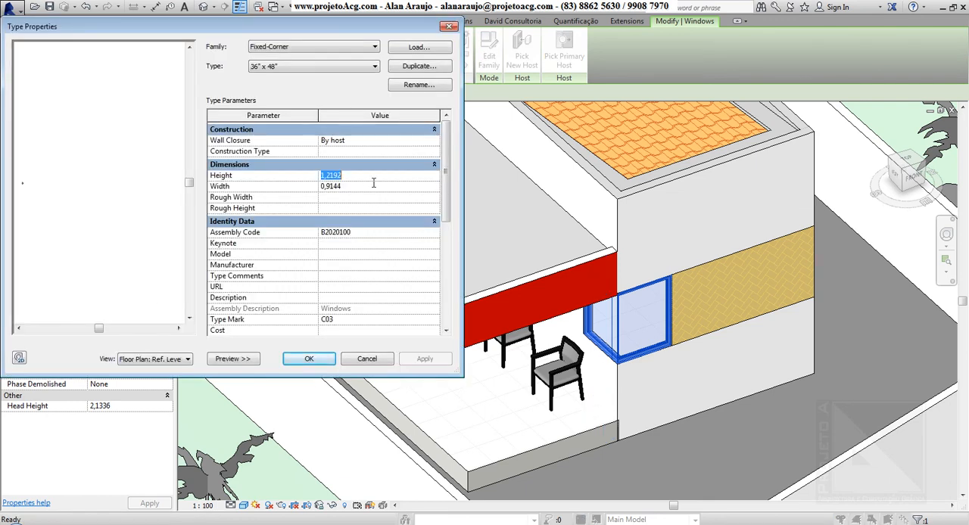
{"action": "type", "text": "1.2"}
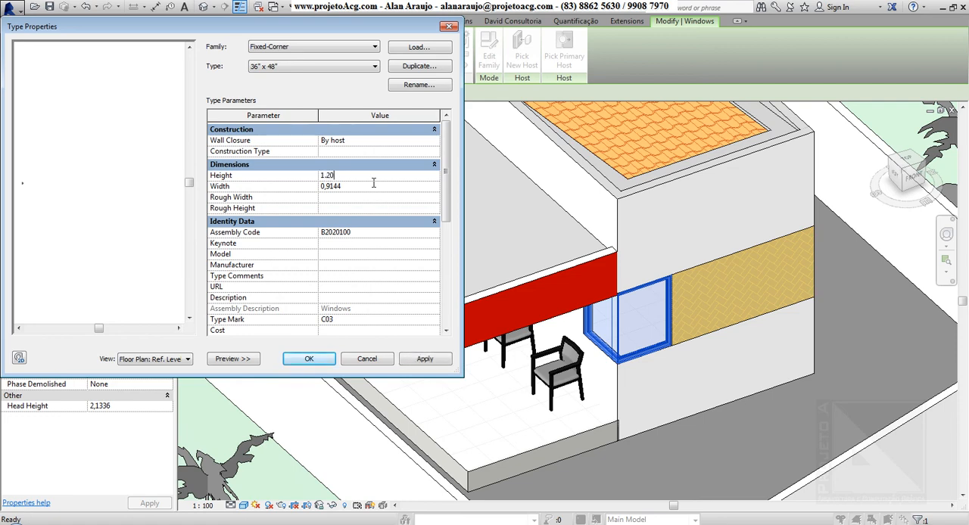
{"action": "type", "text": "0"}
{"action": "left_click", "coordinate": [371, 189]}
{"action": "type", "text": "0.9"}
{"action": "key", "text": "Return"}
{"action": "left_click_drag", "start_coordinate": [447, 200], "coordinate": [446, 300]}
{"action": "left_click", "coordinate": [424, 359]}
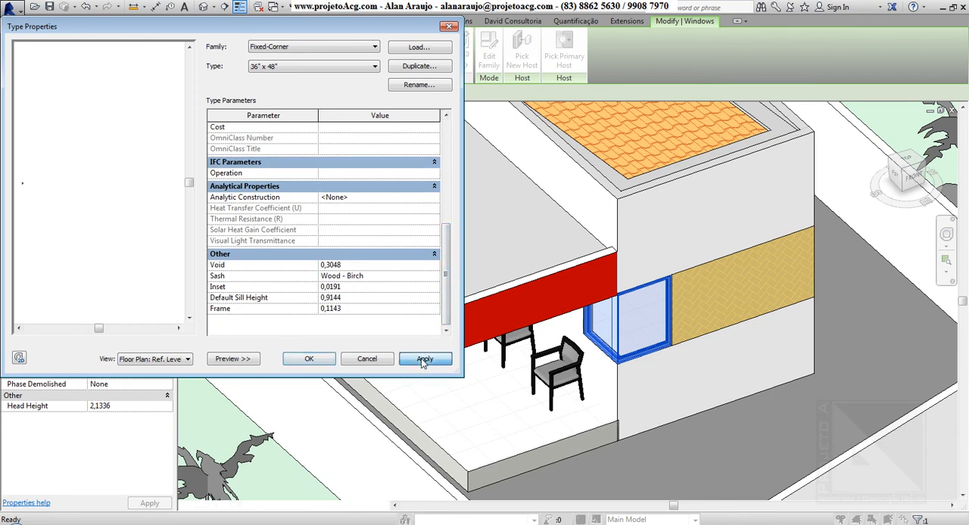